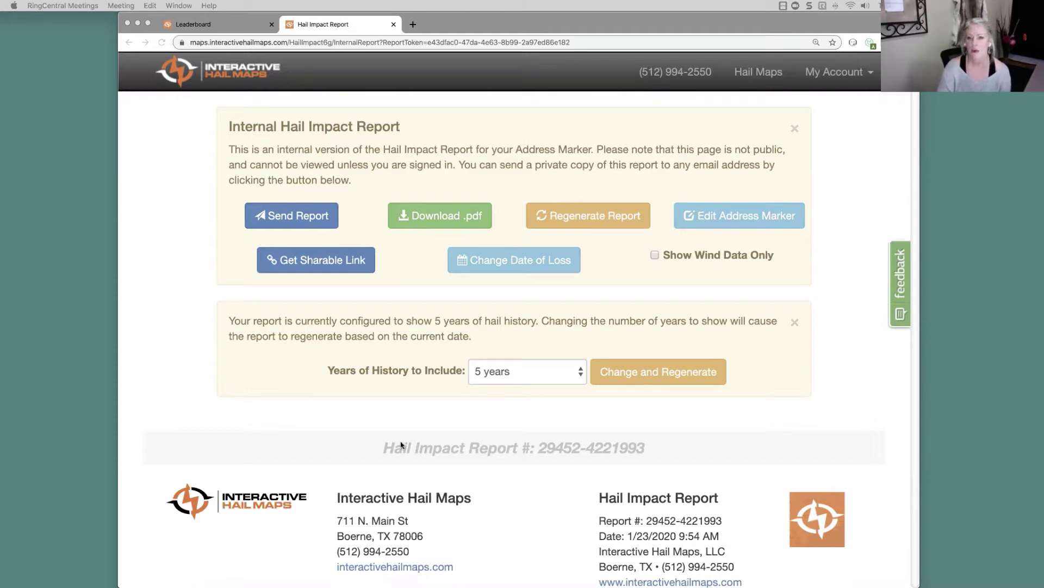
# - Review the report's property information, hail impact details, historical storm activity and wind observation dates
pyautogui.scroll(-1, 690, 466)
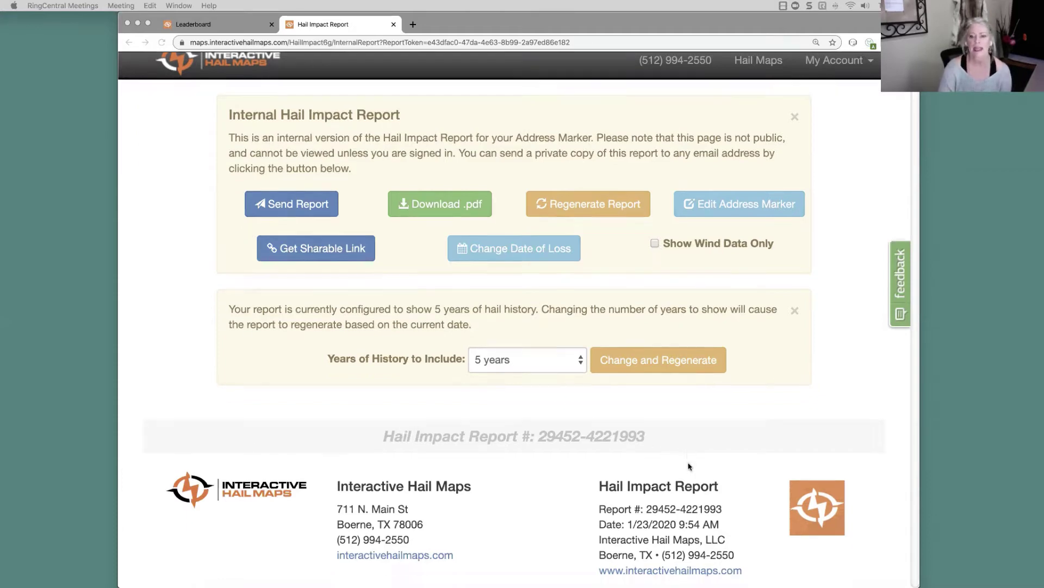
pyautogui.scroll(-10, 689, 466)
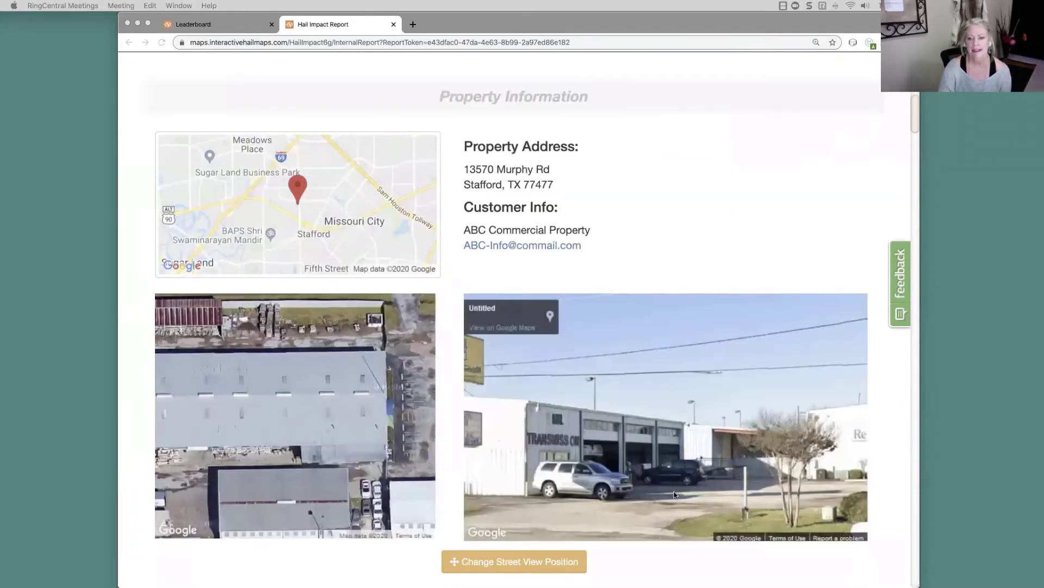
pyautogui.scroll(-10, 675, 494)
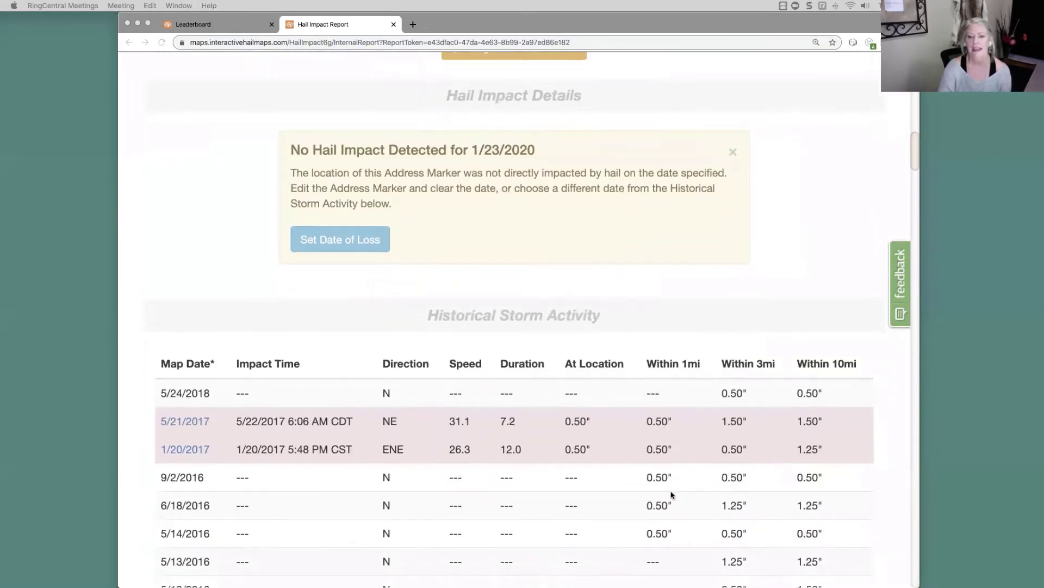
pyautogui.scroll(-3, 672, 495)
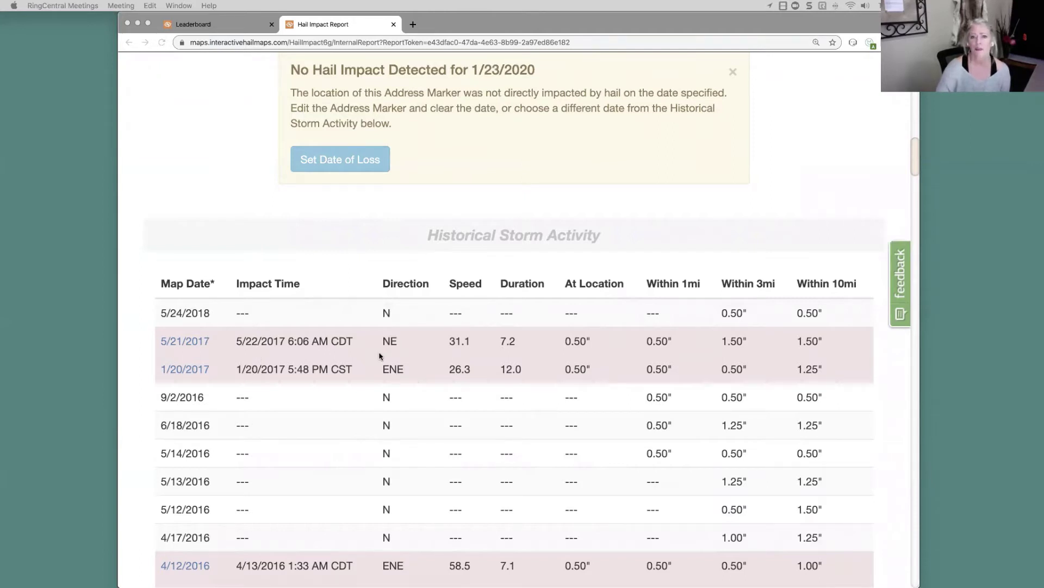
pyautogui.scroll(-5, 472, 418)
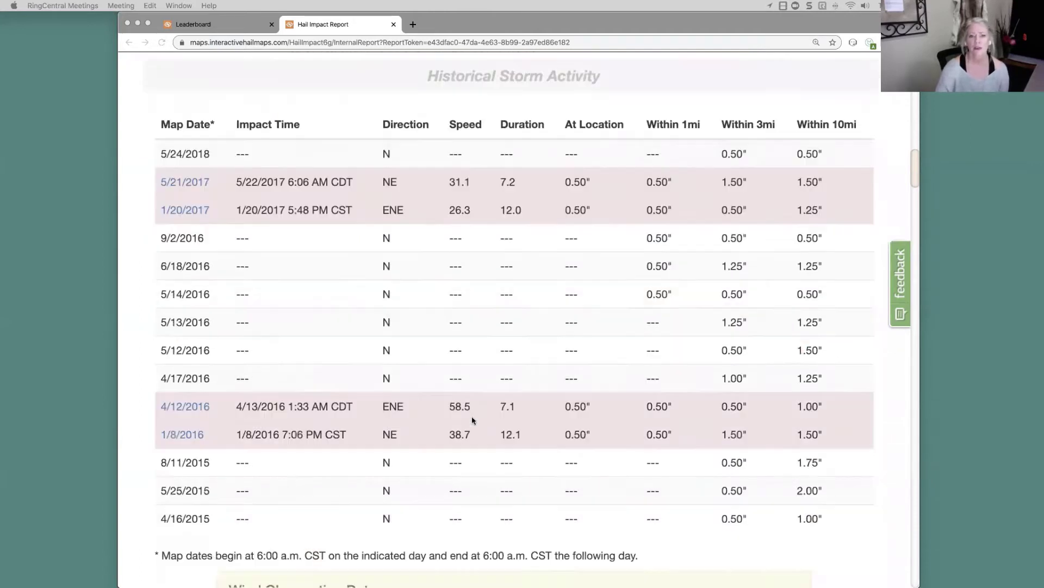
pyautogui.scroll(-7, 472, 418)
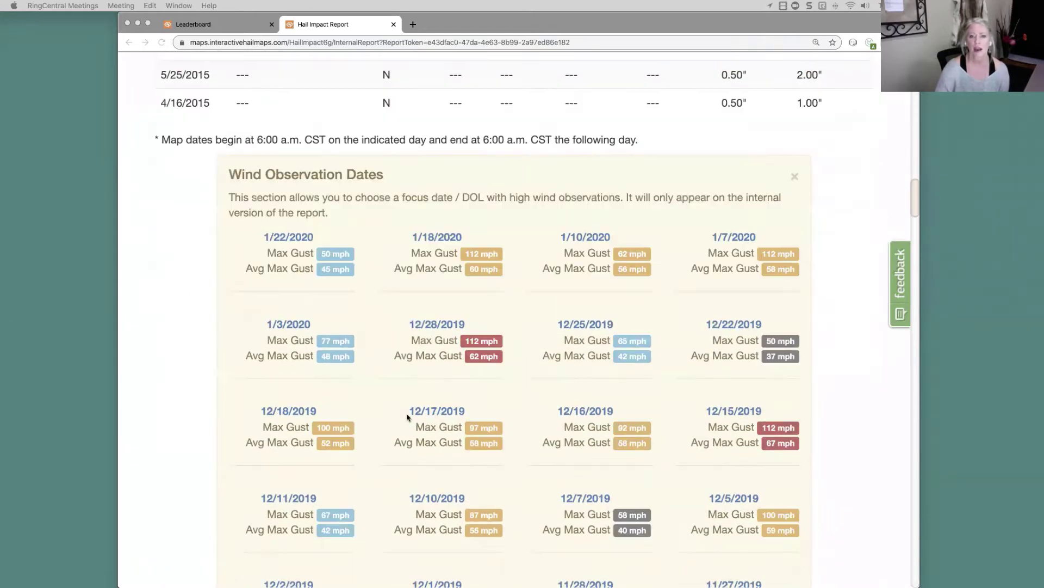
pyautogui.scroll(-2, 407, 417)
pyautogui.scroll(5, 406, 413)
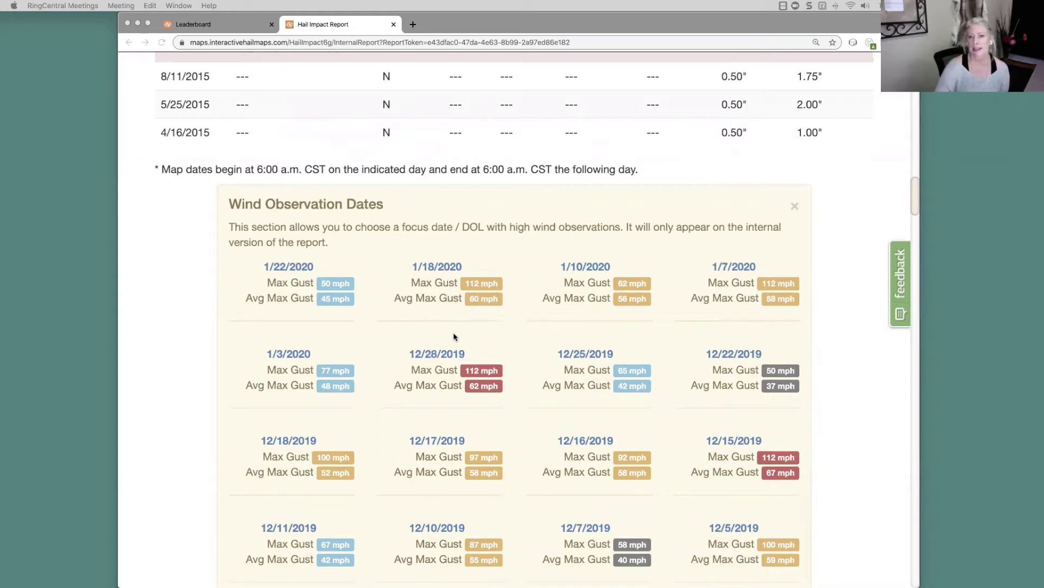
# - Choose 1/18/2020 from the wind observation dates and save it as the report's date of loss
pyautogui.click(432, 266)
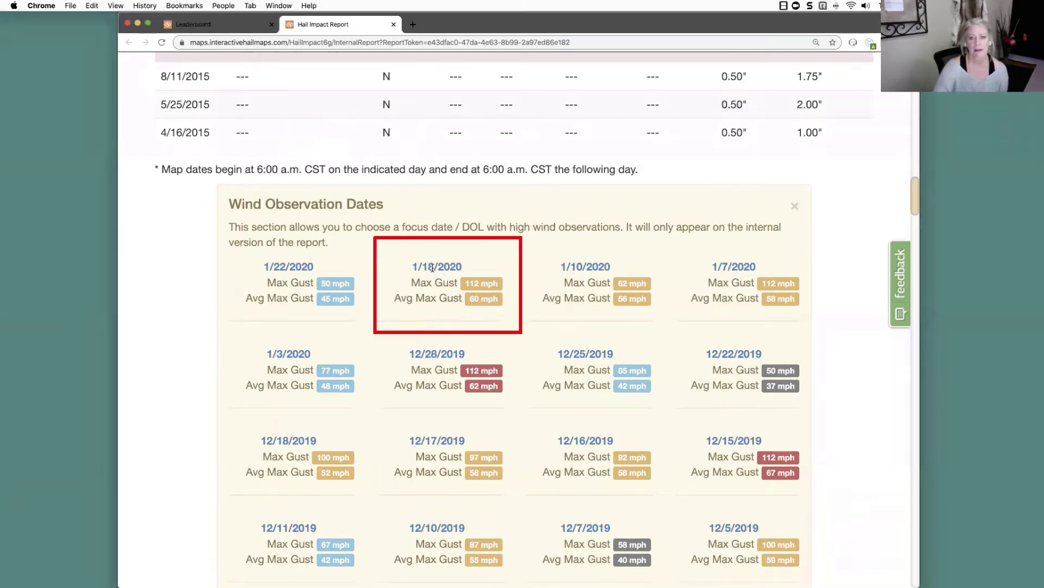
pyautogui.click(432, 267)
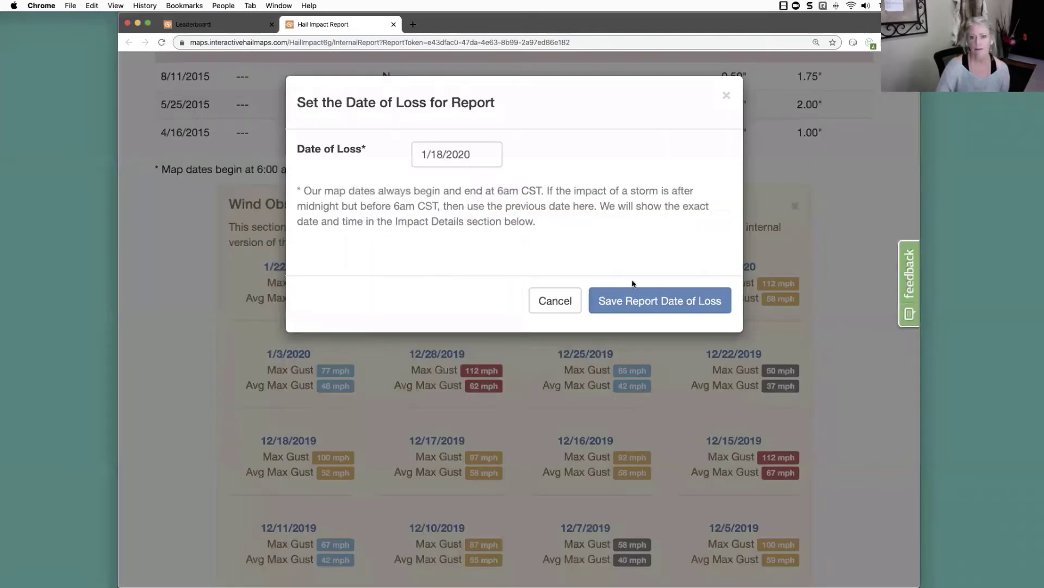
pyautogui.click(649, 304)
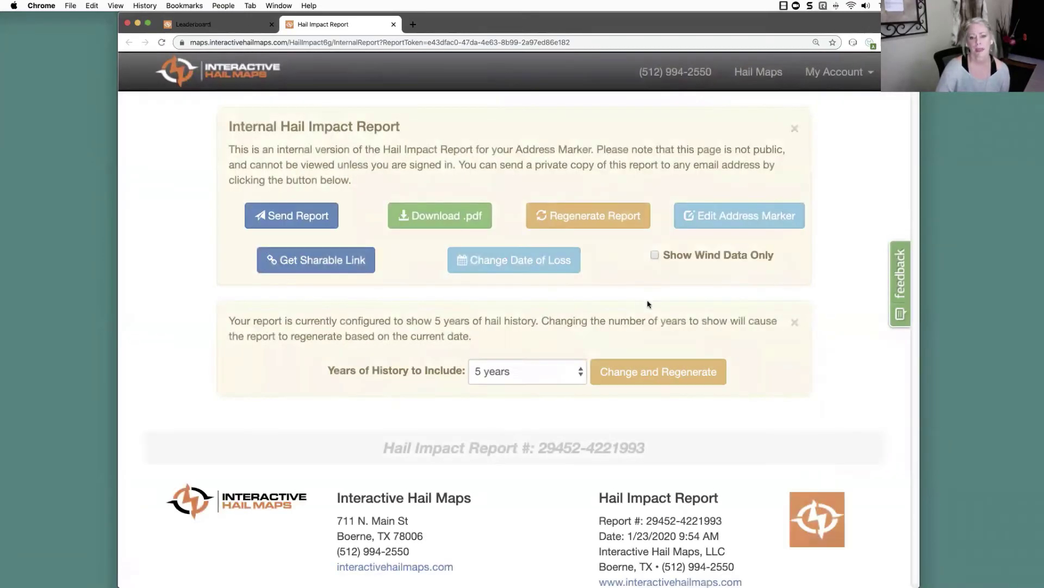
# - Examine the wind observations for 1/18/2020, comparing the hourly gust charts of the individual stations
pyautogui.scroll(-12, 634, 471)
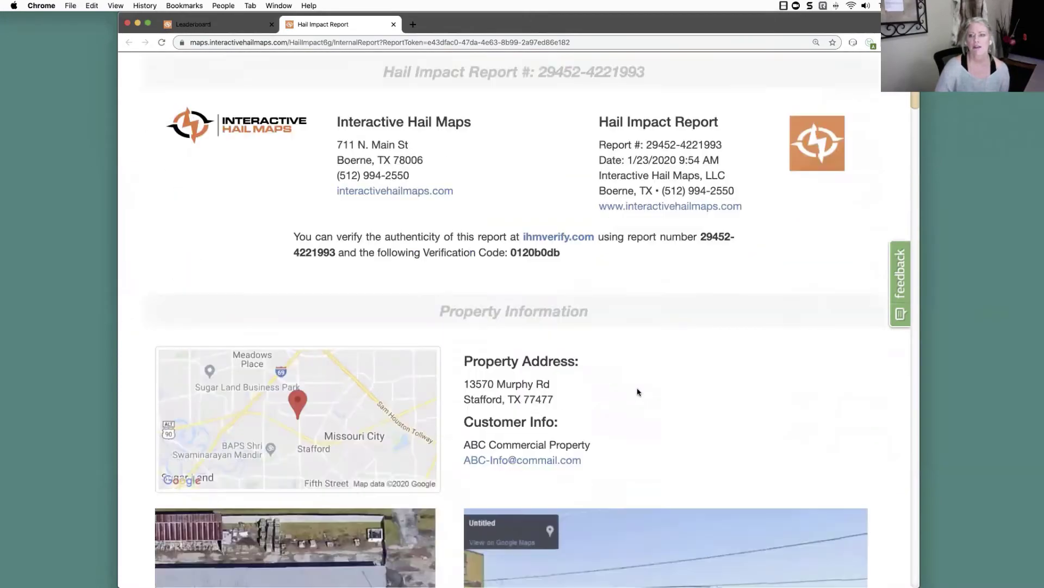
pyautogui.scroll(-15, 633, 415)
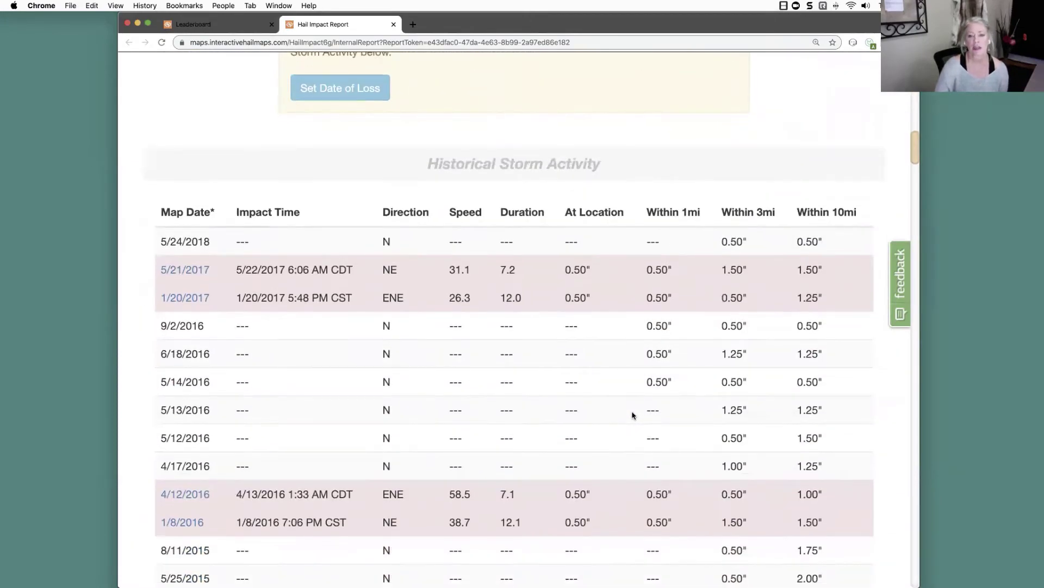
pyautogui.scroll(-4, 632, 415)
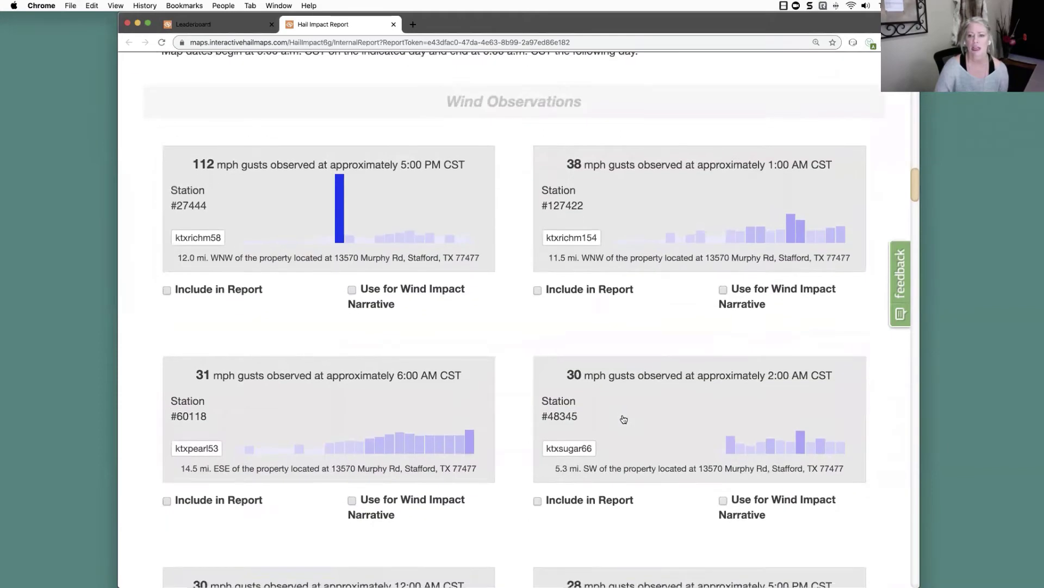
pyautogui.scroll(-1, 624, 419)
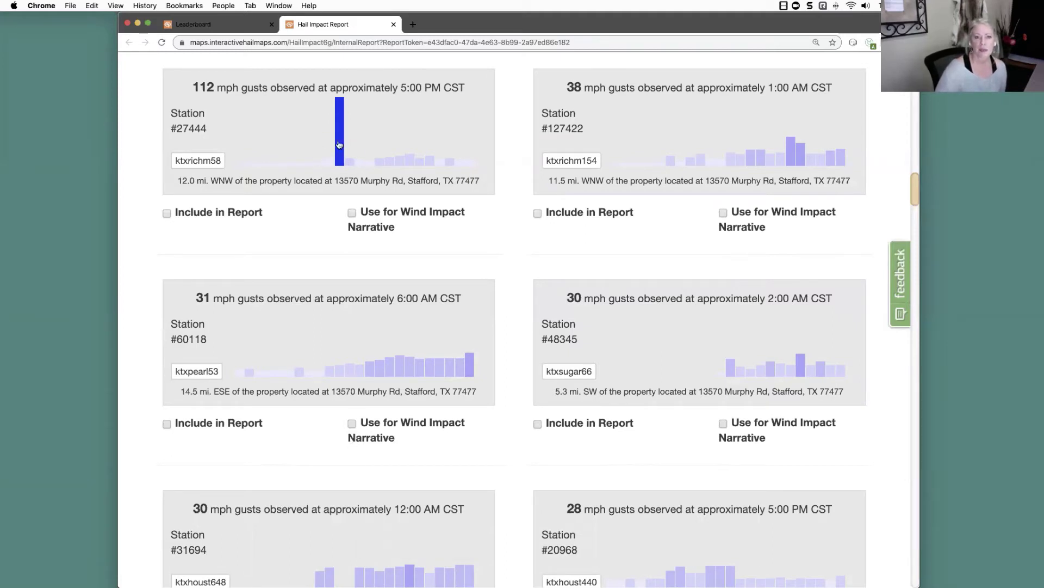
pyautogui.moveTo(340, 137)
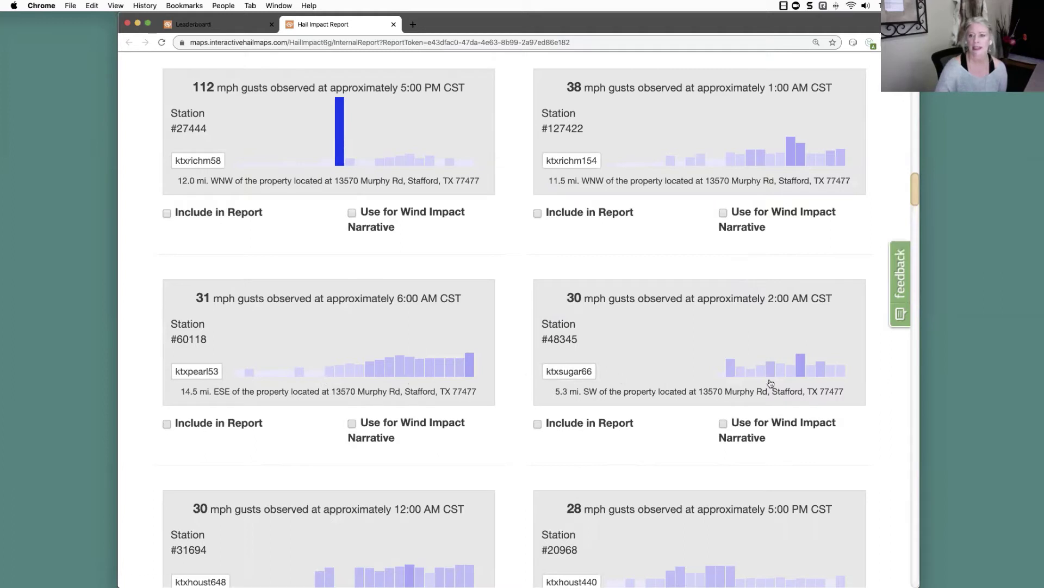
pyautogui.moveTo(770, 383)
pyautogui.moveTo(331, 363)
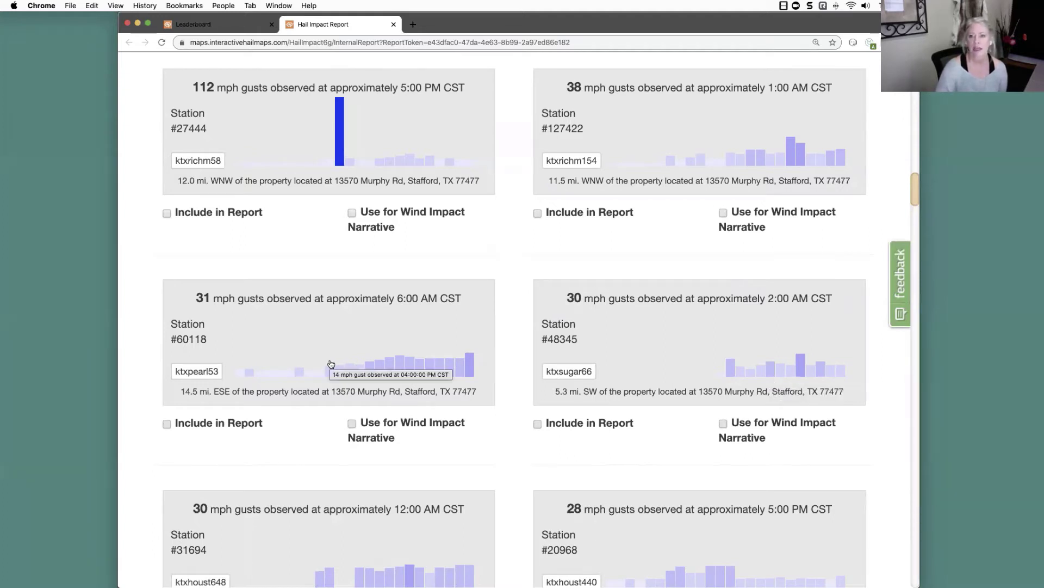
pyautogui.moveTo(337, 317)
pyautogui.mouseDown()
pyautogui.moveTo(325, 376)
pyautogui.moveTo(339, 319)
pyautogui.mouseUp()
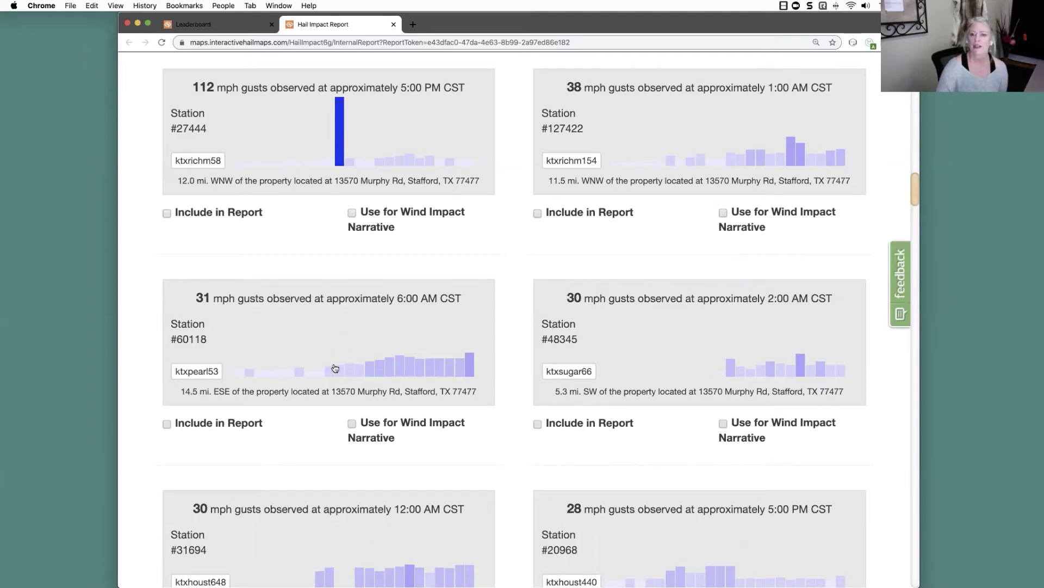
# - Choose 1/10/2020 from the wind observation dates and save it as the report's date of loss
pyautogui.scroll(5, 466, 362)
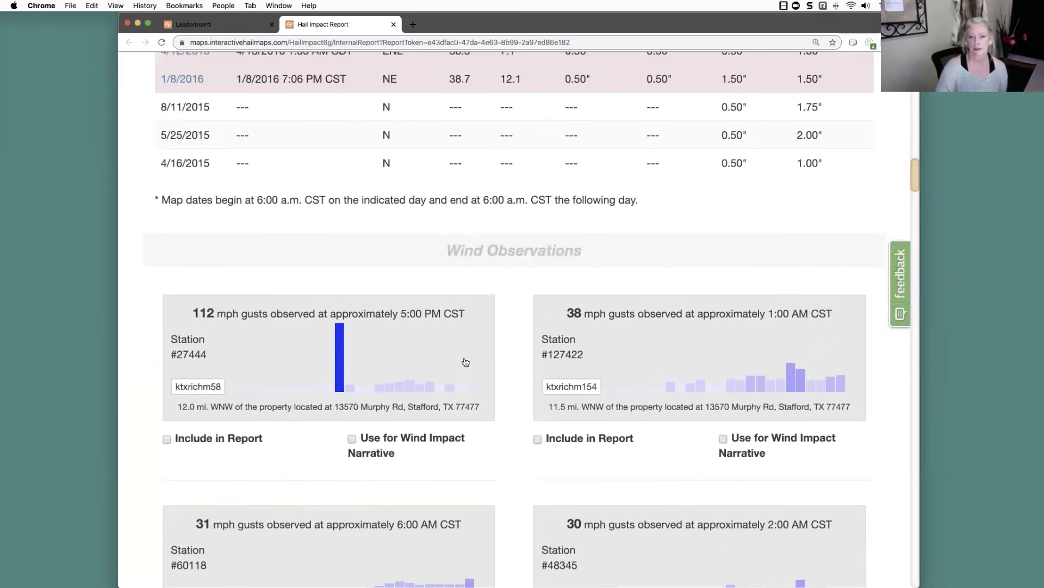
pyautogui.scroll(-12, 465, 362)
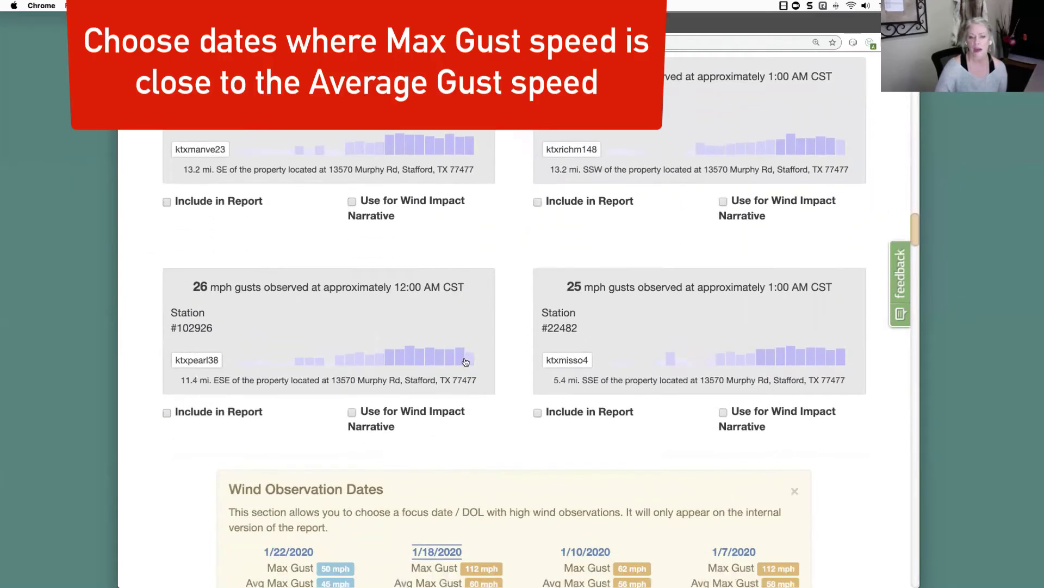
pyautogui.scroll(-7, 465, 362)
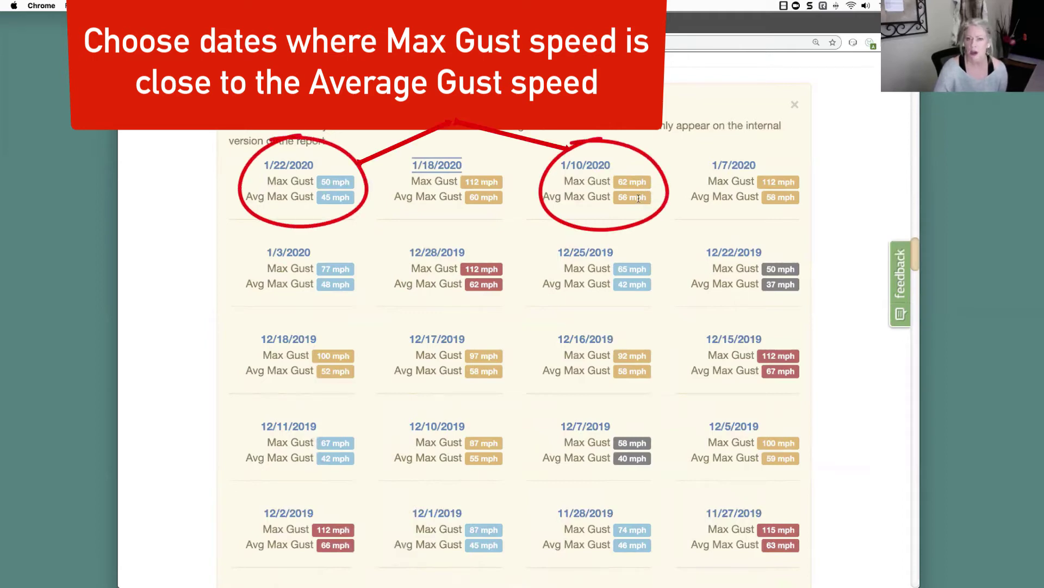
pyautogui.click(585, 165)
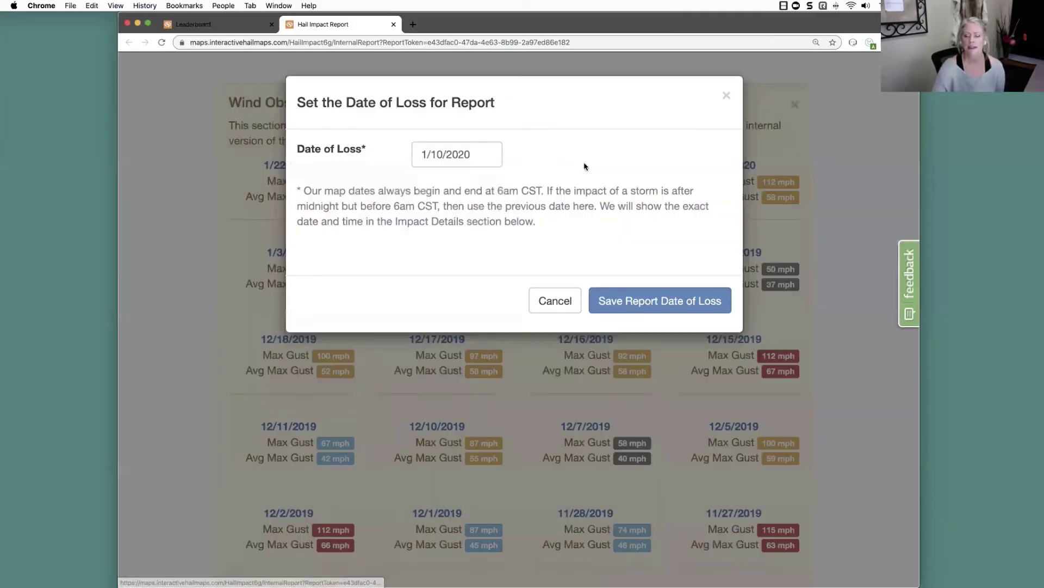
pyautogui.click(623, 301)
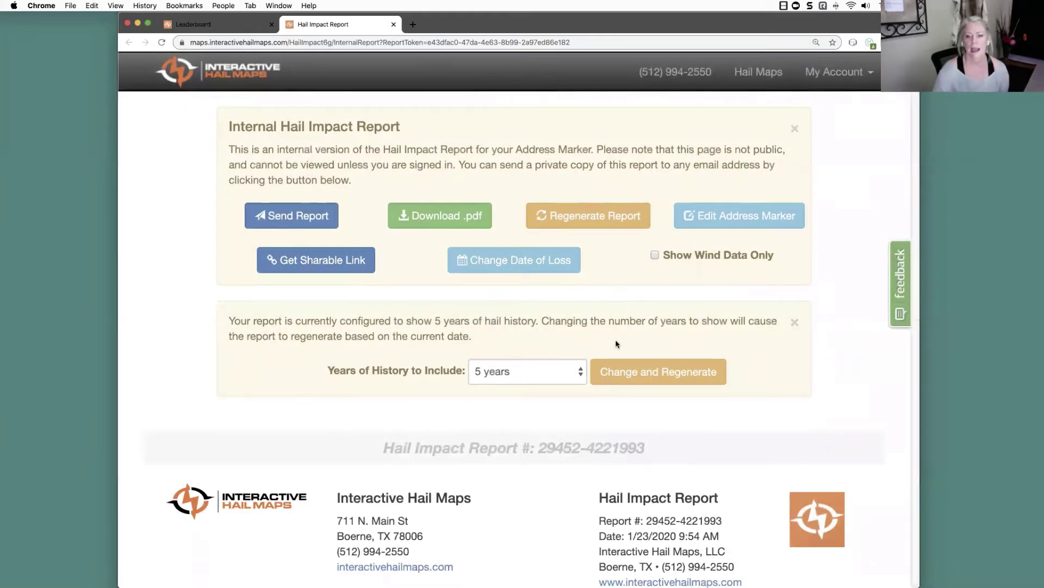
# - Examine the severe weather warnings for 1/10/2020 and compare the gust charts of the wind observation stations
pyautogui.scroll(-10, 616, 343)
pyautogui.scroll(-15, 617, 344)
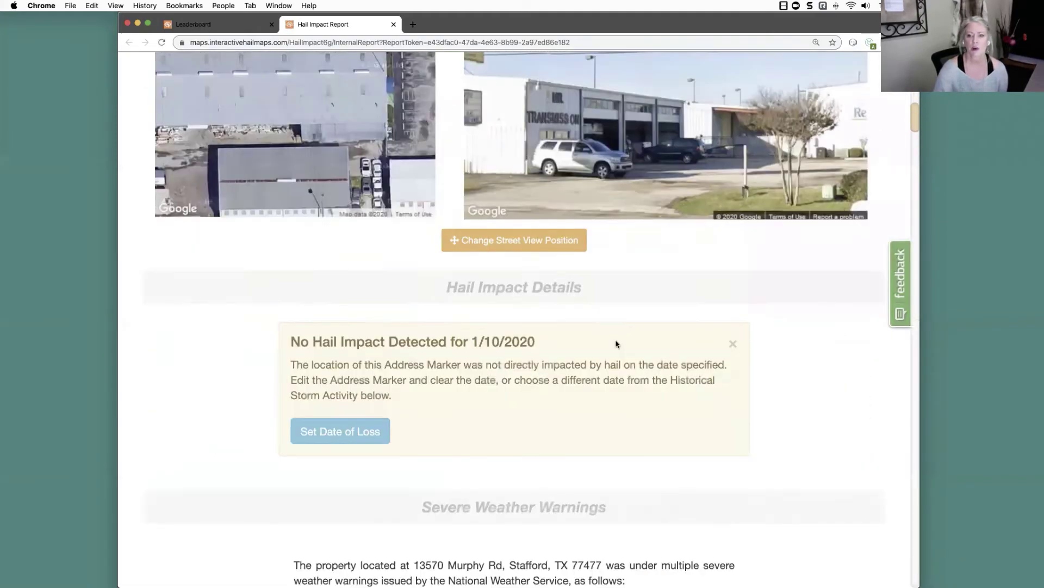
pyautogui.scroll(-5, 617, 340)
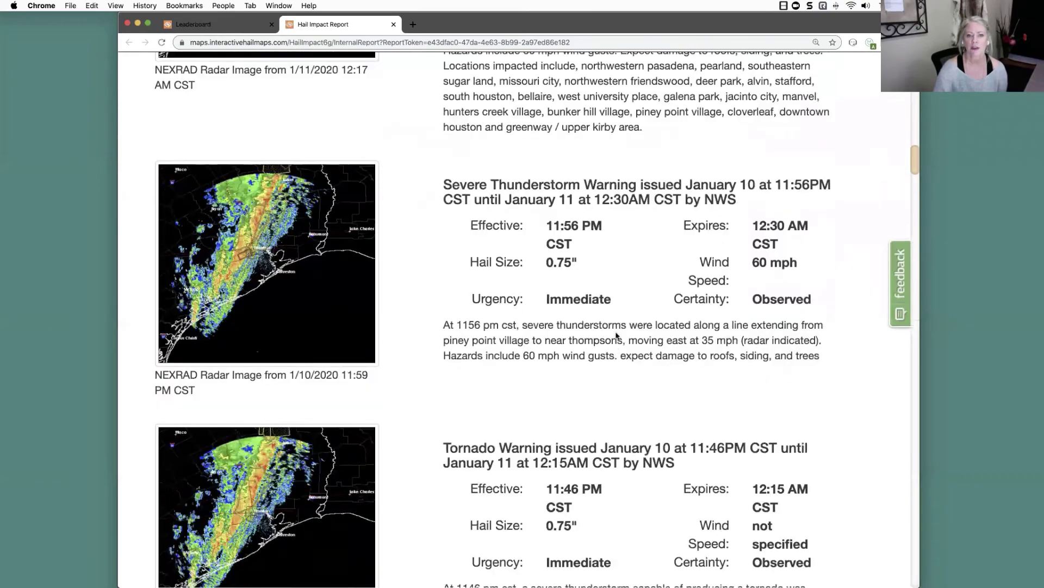
pyautogui.scroll(-14, 612, 428)
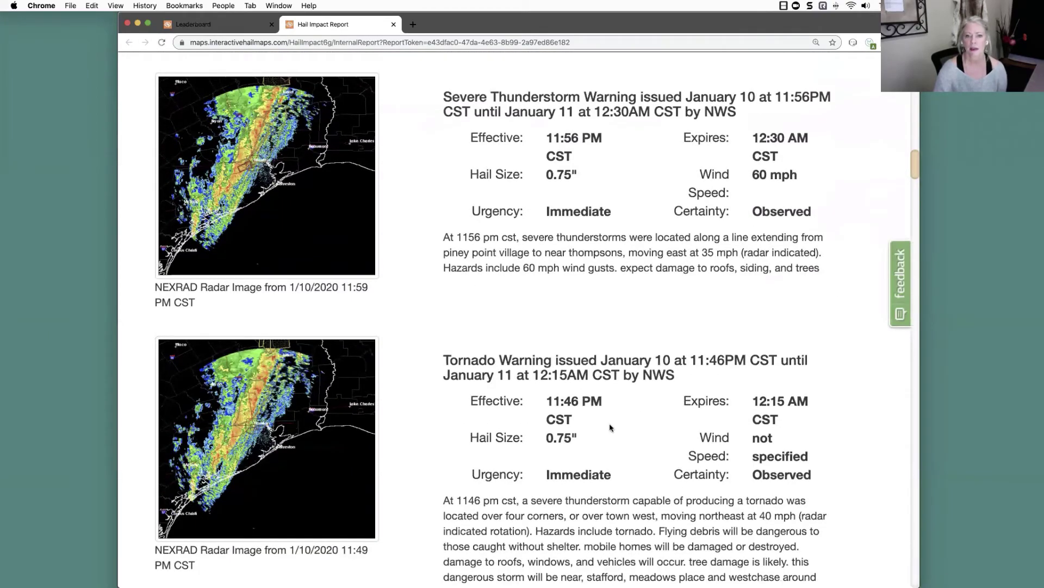
pyautogui.scroll(-15, 614, 410)
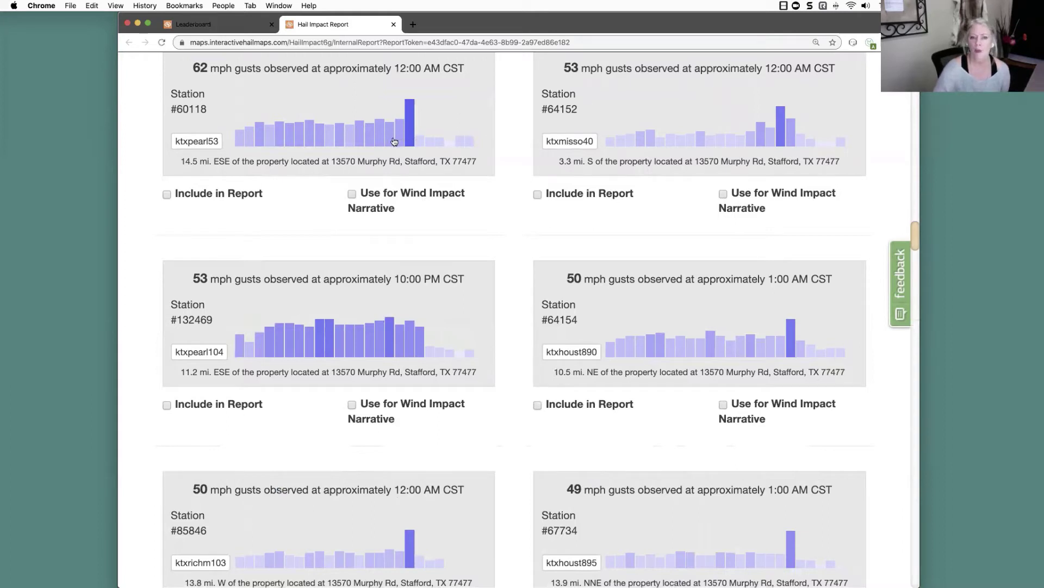
pyautogui.moveTo(414, 136)
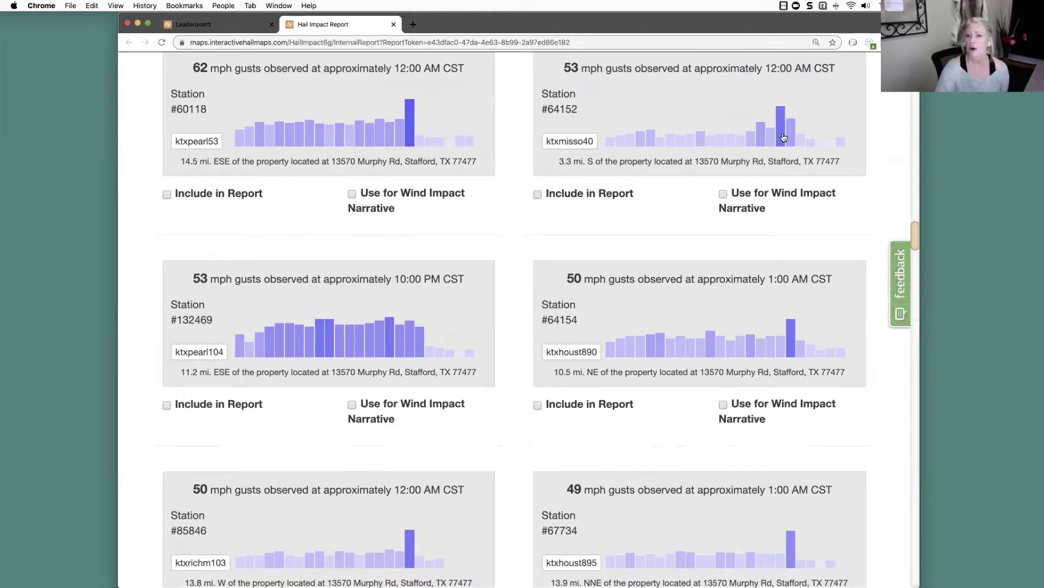
pyautogui.moveTo(783, 137)
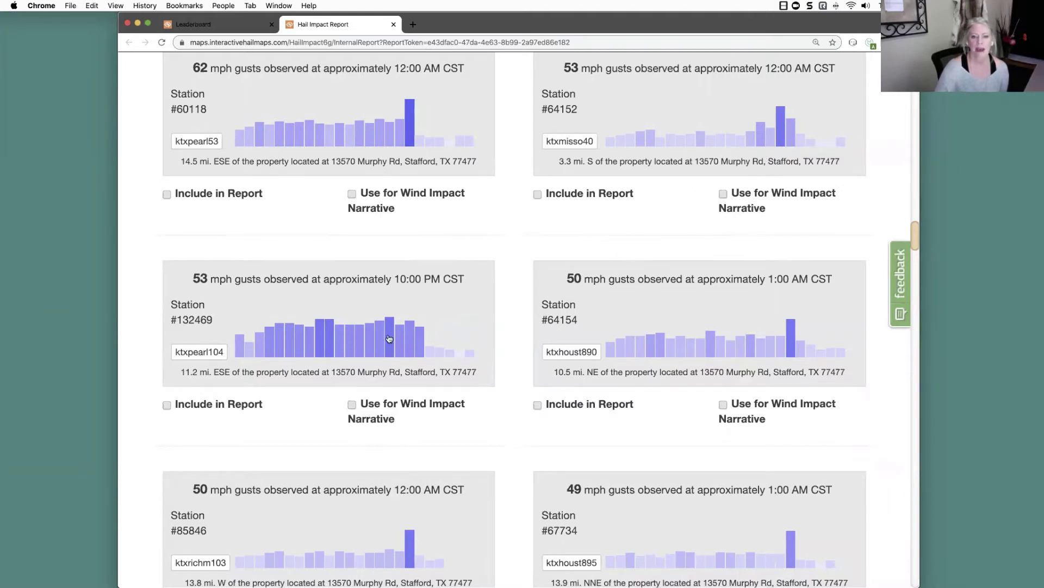
pyautogui.moveTo(744, 332)
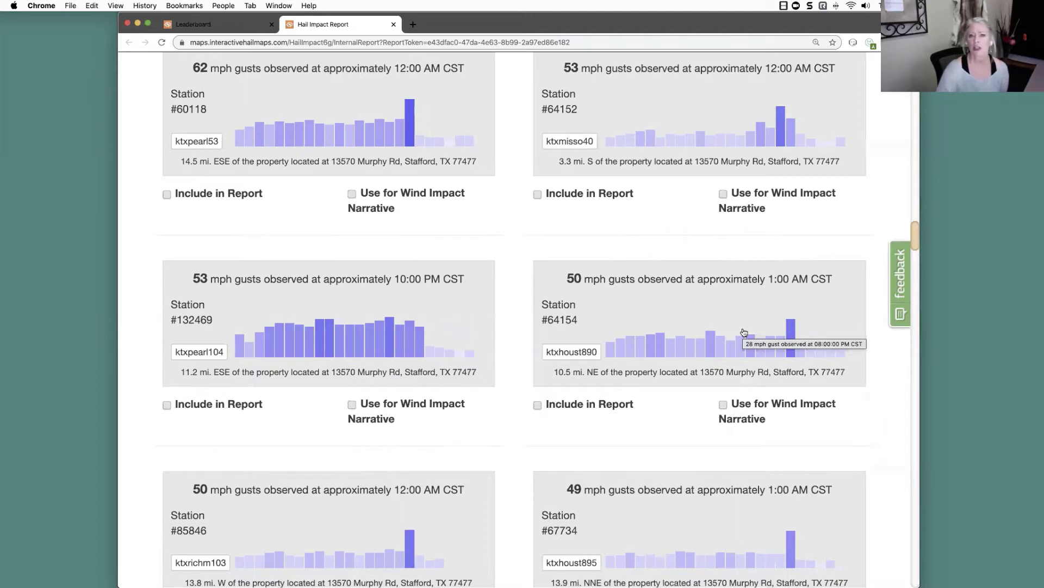
# - Include the wind observations of stations #60118, #64152, #64154, #132469 and #85846 in the report
pyautogui.scroll(2, 743, 332)
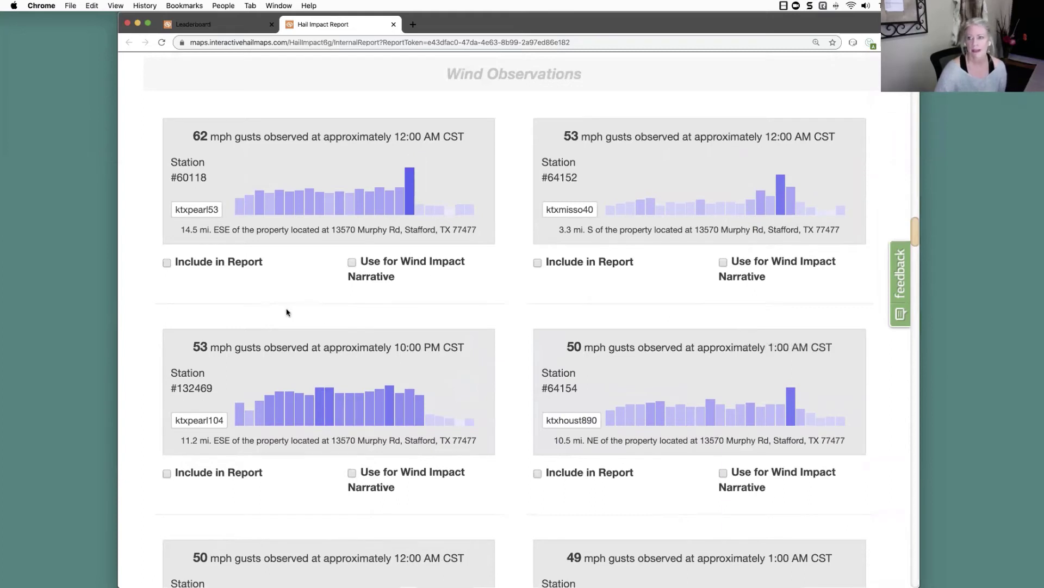
pyautogui.click(167, 264)
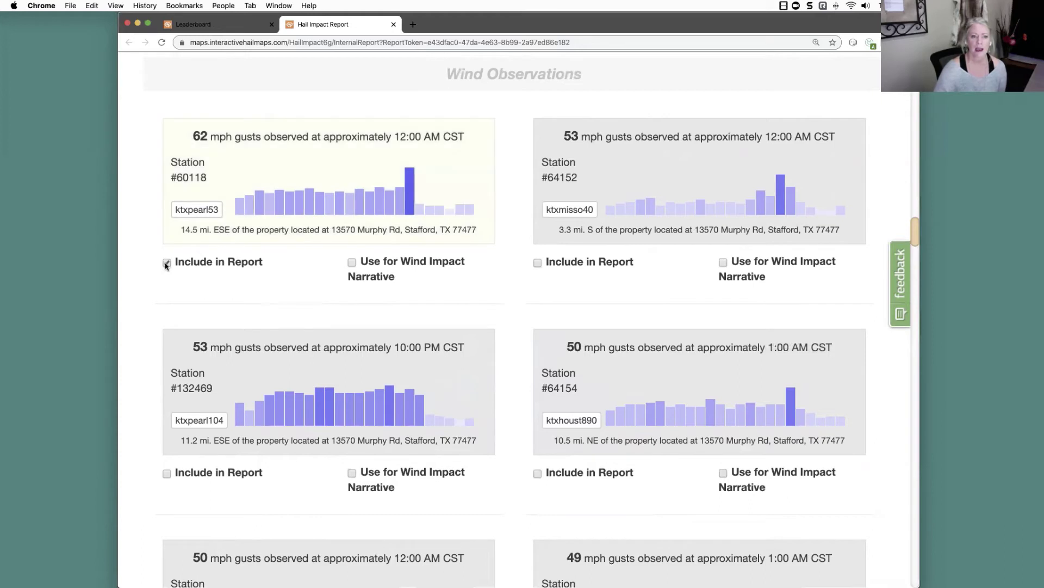
pyautogui.click(536, 264)
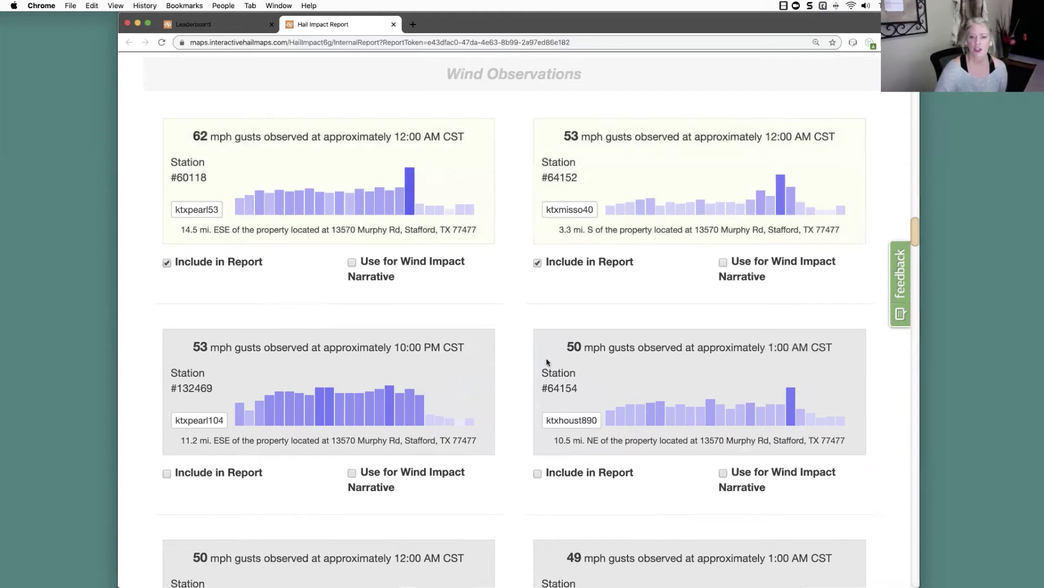
pyautogui.click(537, 473)
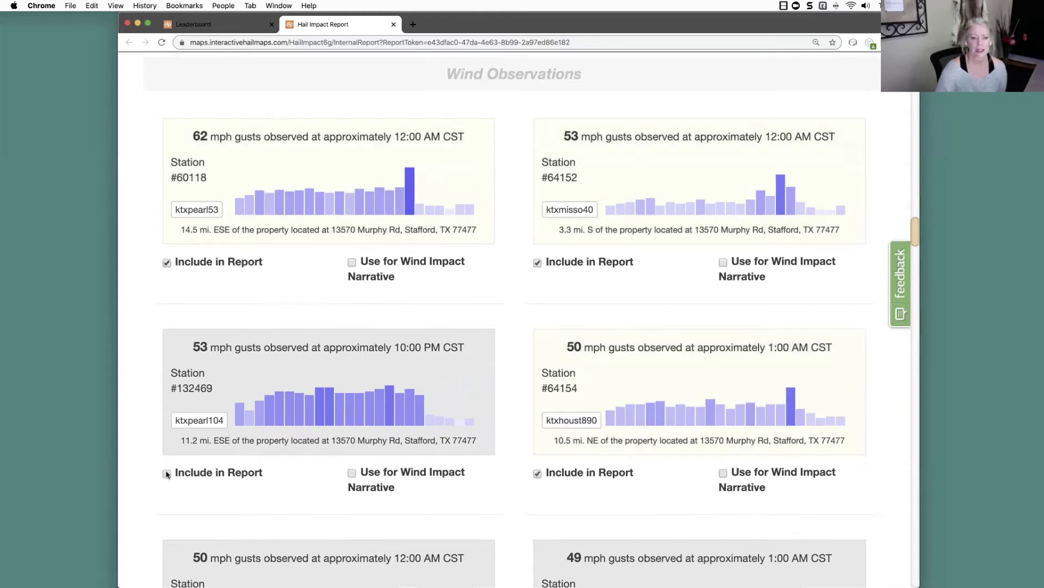
pyautogui.click(167, 474)
pyautogui.scroll(-3, 255, 444)
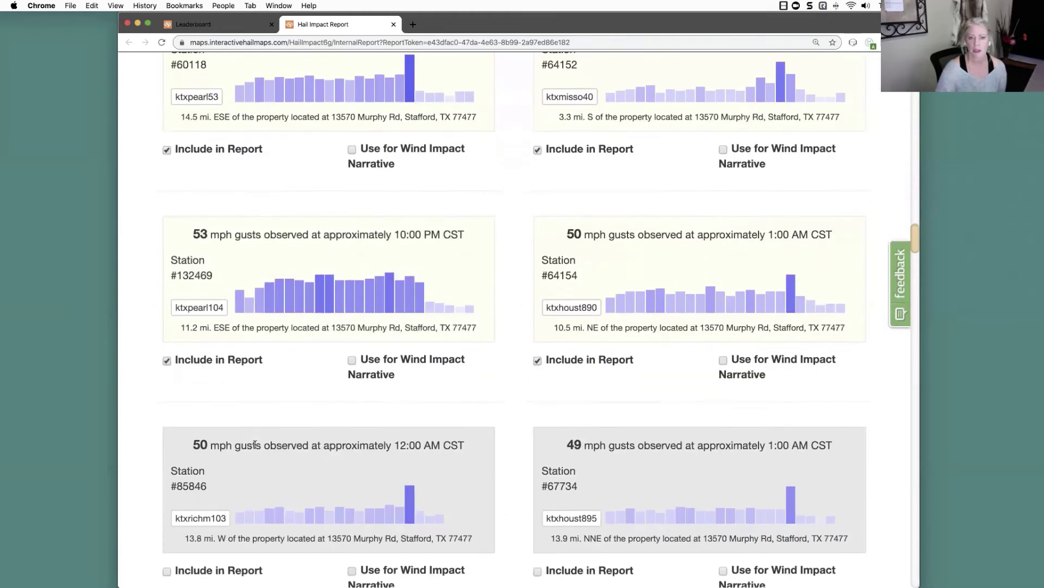
pyautogui.scroll(-1, 179, 543)
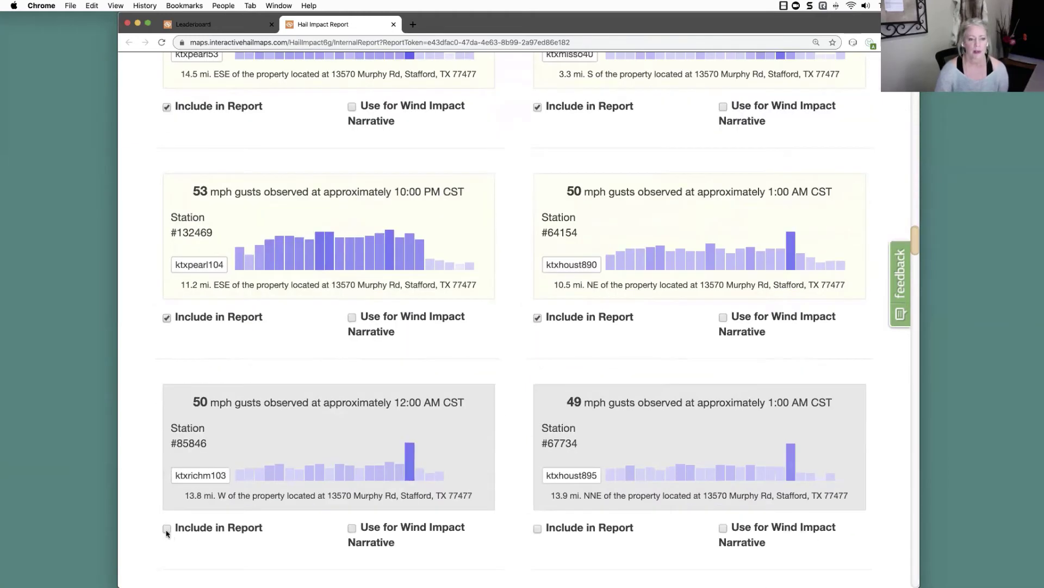
pyautogui.click(166, 528)
pyautogui.scroll(2, 327, 218)
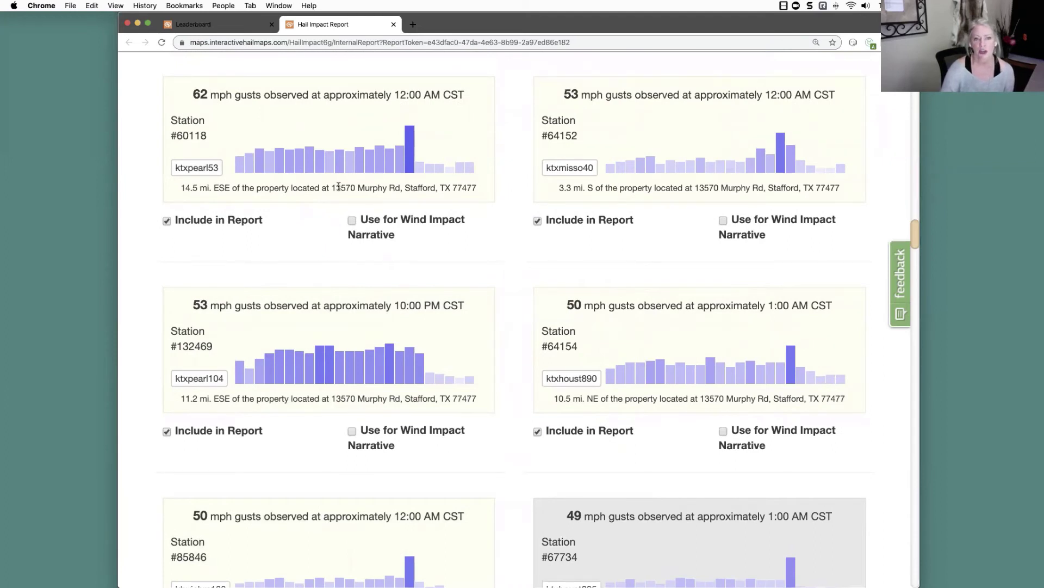
# - Compare how far stations #60118 and #64152 are from the property
pyautogui.moveTo(156, 171)
pyautogui.mouseDown()
pyautogui.moveTo(489, 201)
pyautogui.moveTo(162, 201)
pyautogui.moveTo(164, 171)
pyautogui.mouseUp()
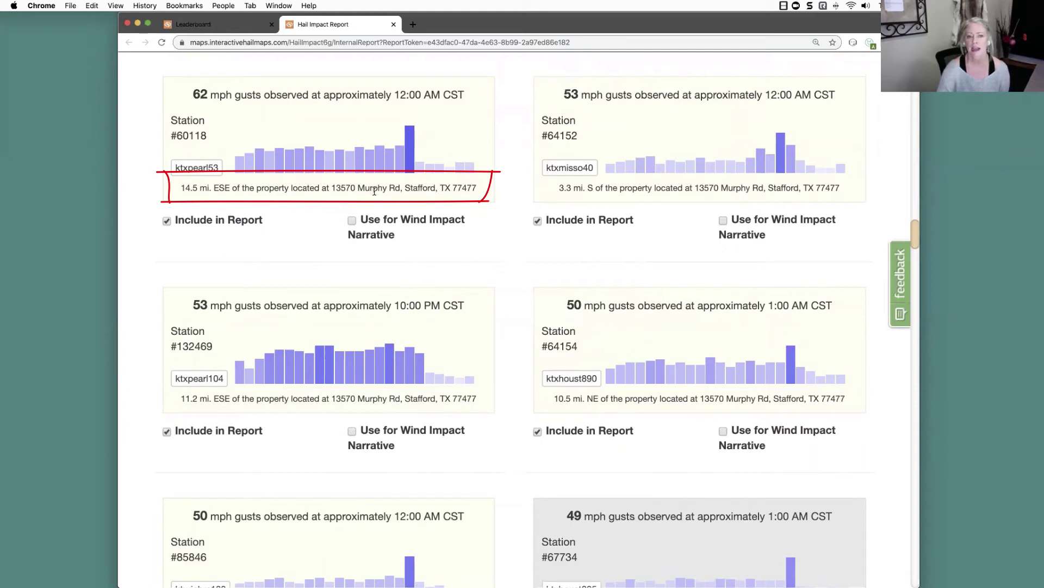
pyautogui.moveTo(535, 172); pyautogui.dragTo(879, 171)
pyautogui.moveTo(870, 172); pyautogui.dragTo(855, 202)
pyautogui.moveTo(688, 202)
pyautogui.mouseDown()
pyautogui.moveTo(538, 201)
pyautogui.moveTo(539, 172)
pyautogui.mouseUp()
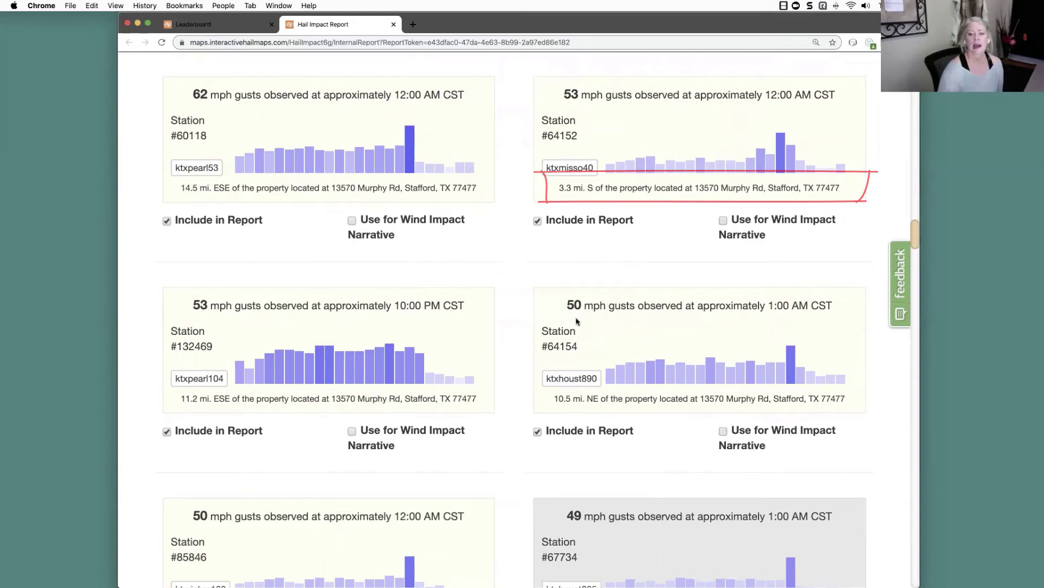
# - Use the observation of station #64152 for the report's Wind Impact Narrative
pyautogui.scroll(5, 418, 292)
pyautogui.scroll(20, 419, 292)
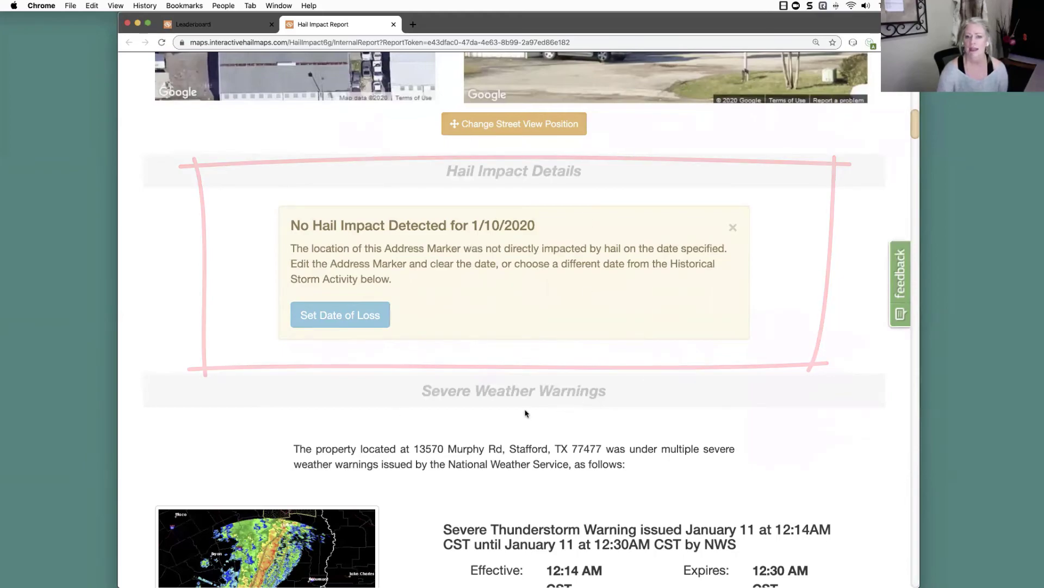
pyautogui.scroll(-5, 527, 413)
pyautogui.scroll(-20, 527, 413)
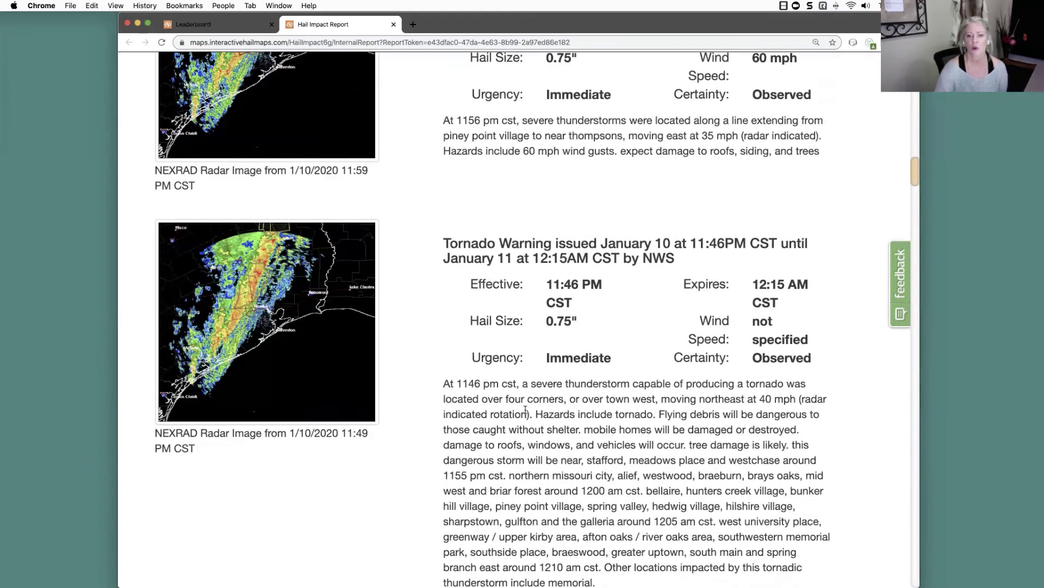
pyautogui.scroll(-15, 526, 413)
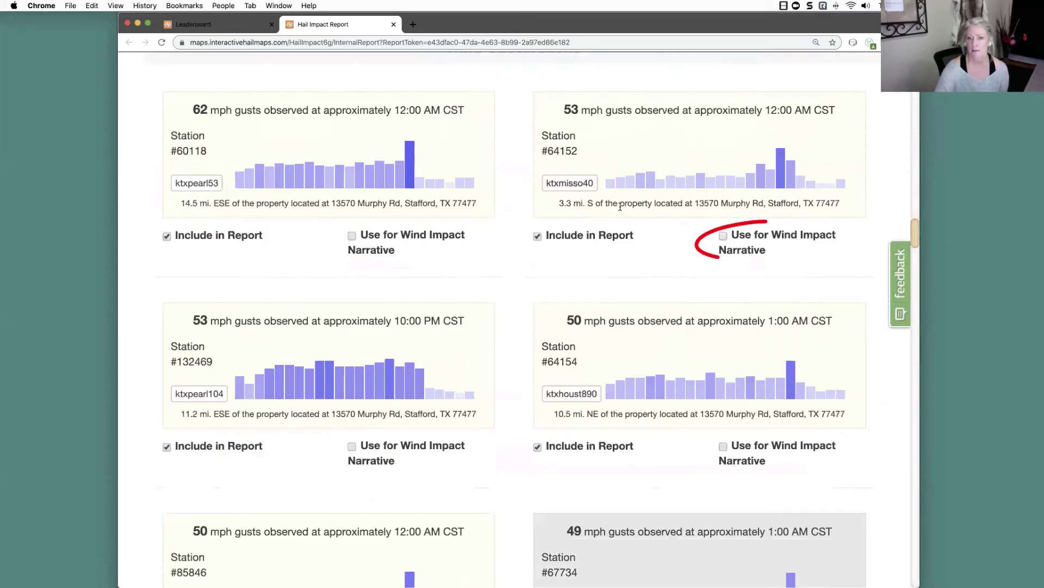
pyautogui.click(723, 236)
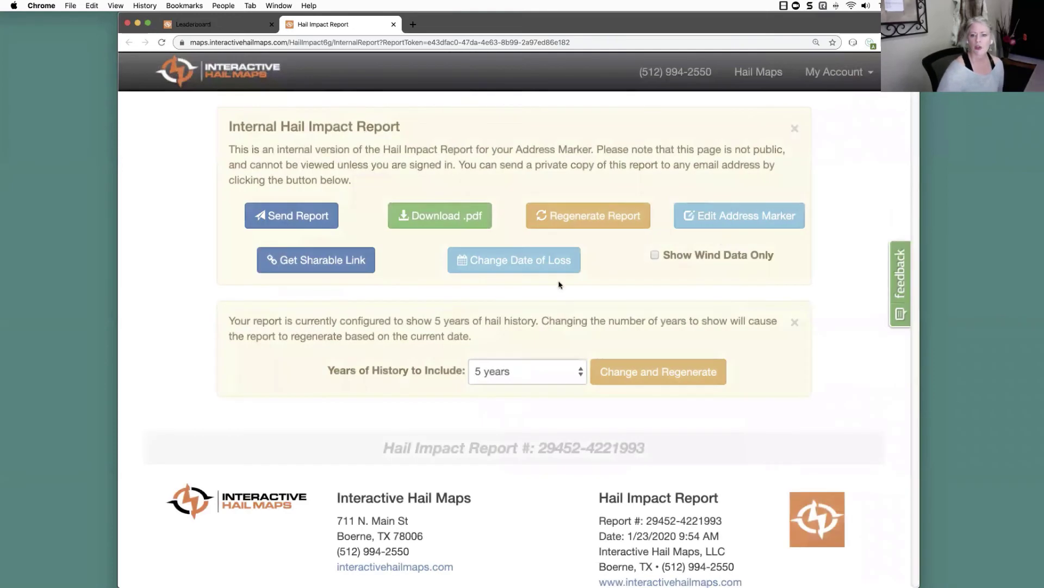
# - Review the generated Wind Impact Details and Wind Impact Narrative, along with the severe weather warnings in the report
pyautogui.scroll(-15, 526, 424)
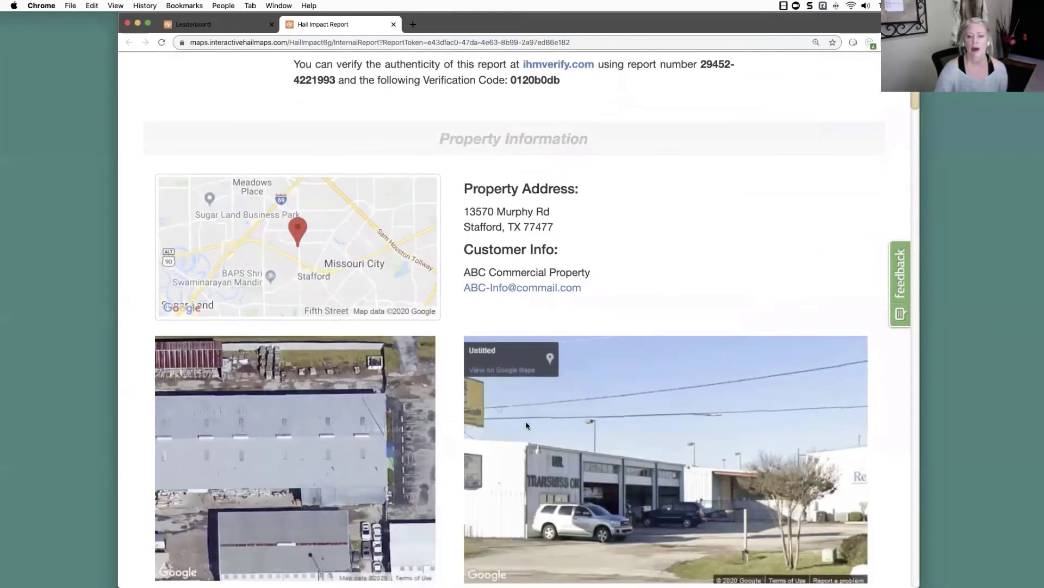
pyautogui.scroll(-3, 527, 424)
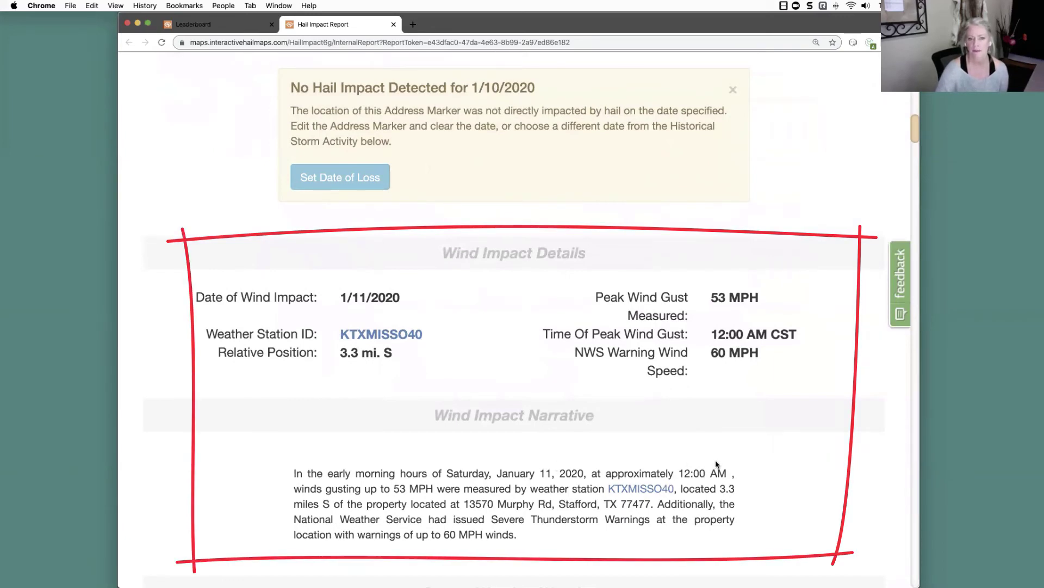
pyautogui.scroll(2, 713, 459)
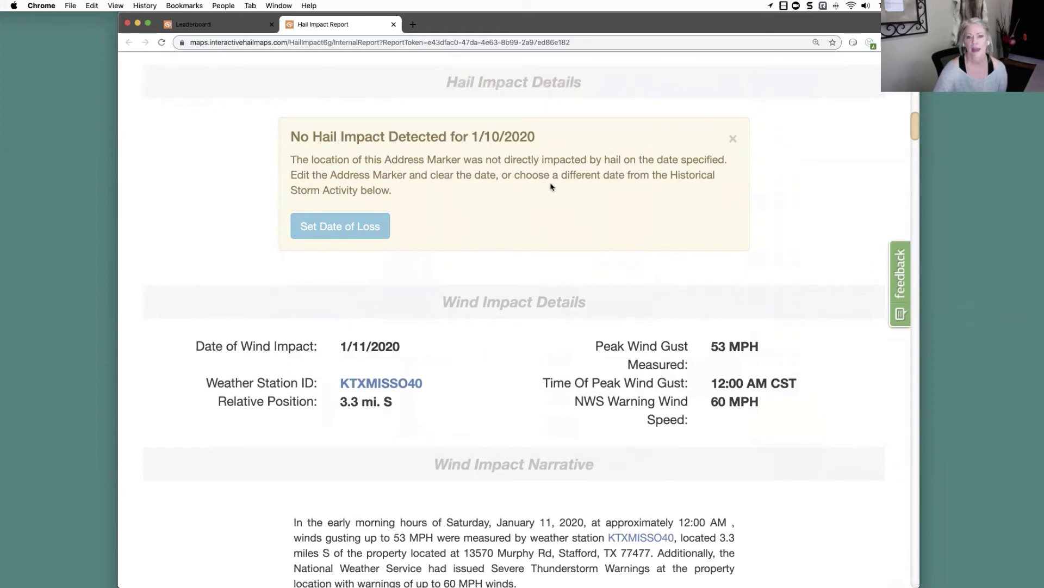
pyautogui.scroll(-4, 700, 430)
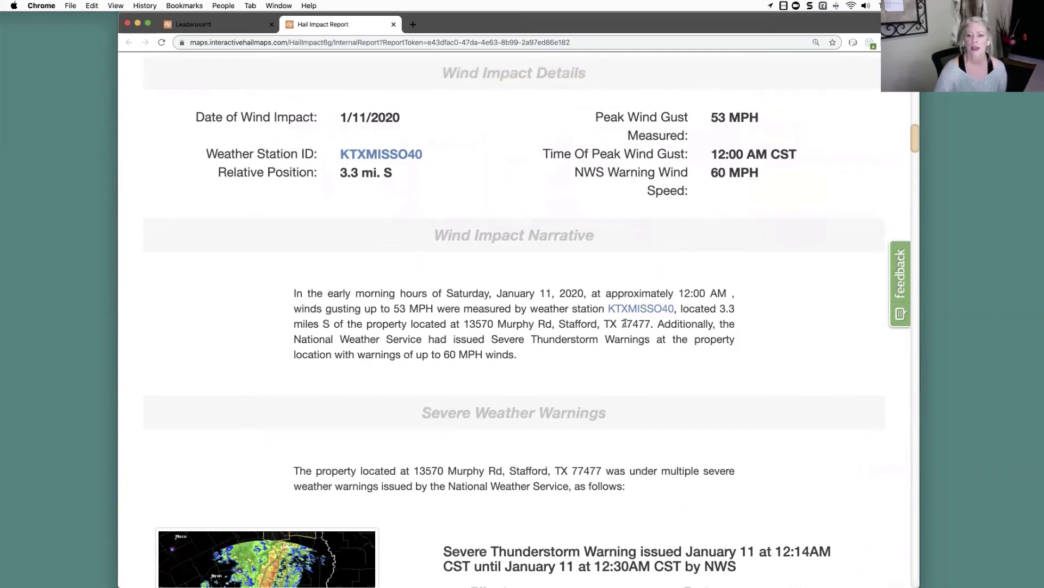
pyautogui.scroll(-13, 624, 323)
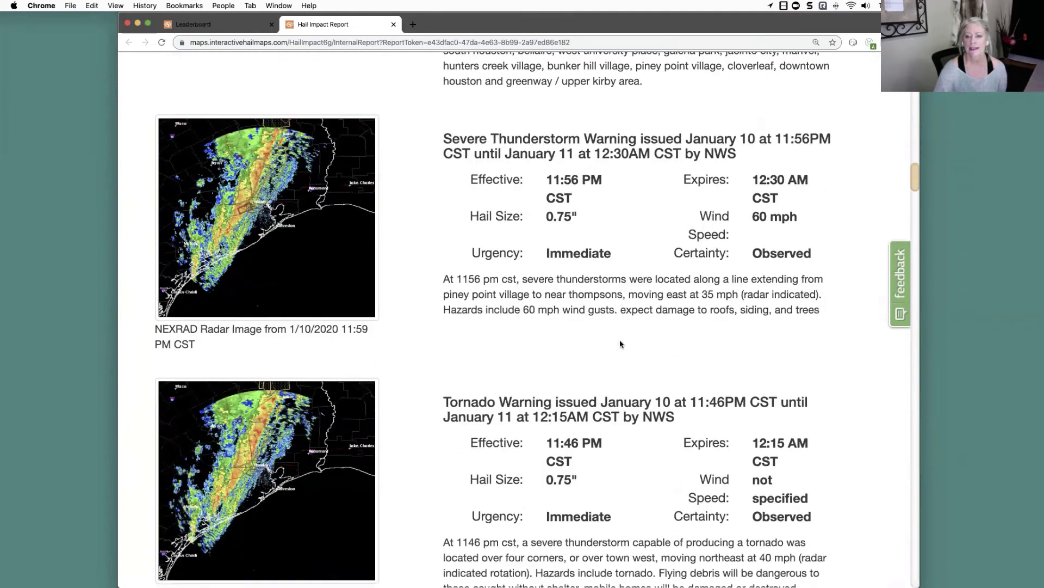
pyautogui.scroll(-3, 620, 343)
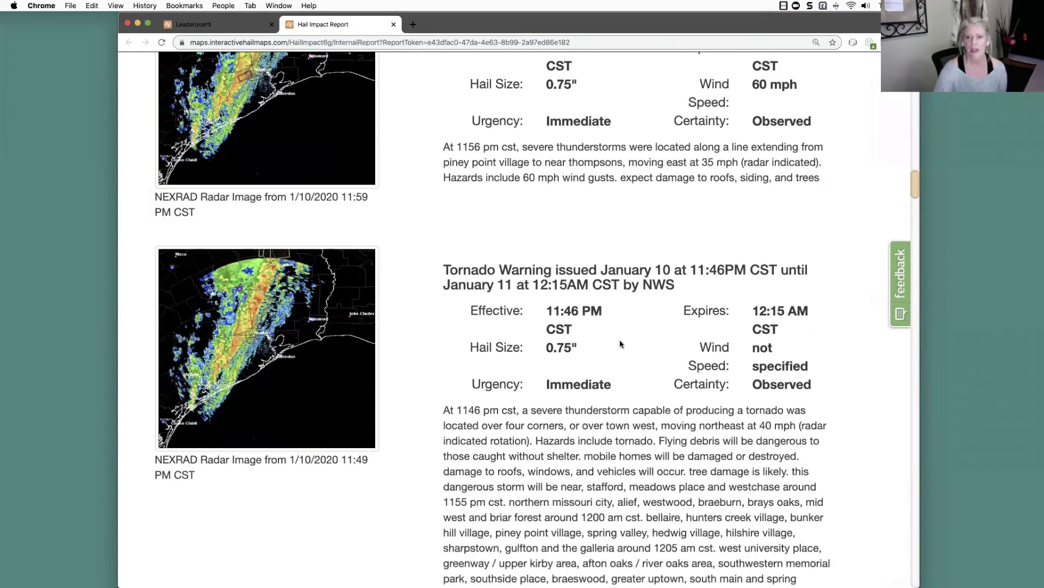
# - Download the report as a PDF and review its wind details, weather warnings, storm history and wind observations
pyautogui.scroll(20, 620, 343)
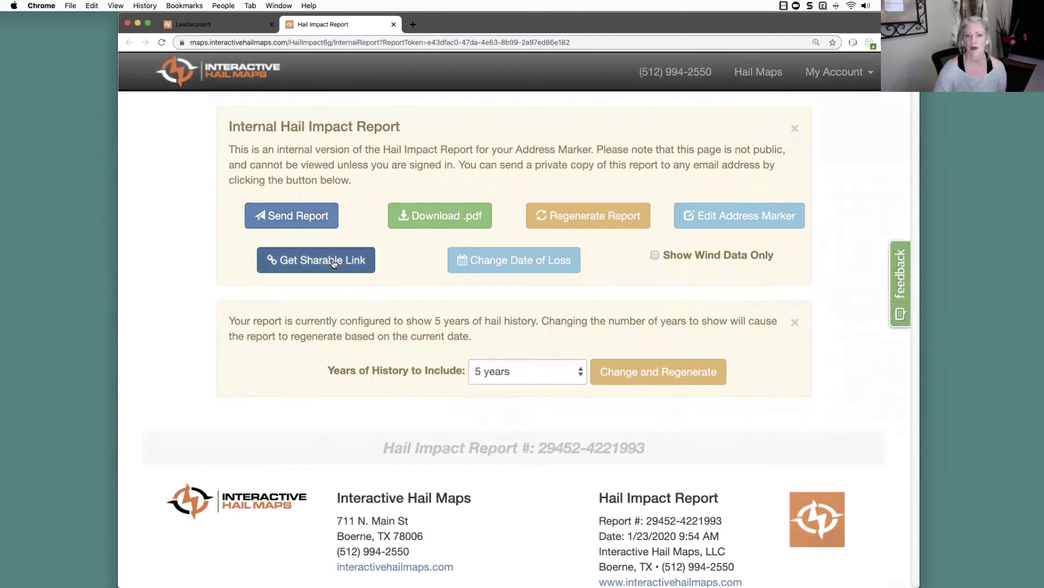
pyautogui.click(420, 220)
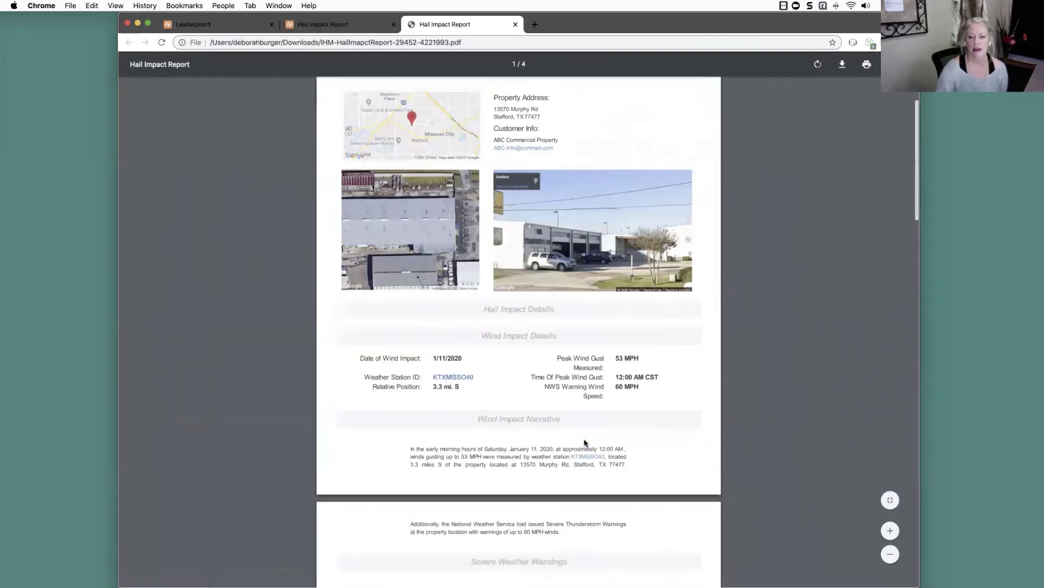
pyautogui.scroll(-7, 586, 444)
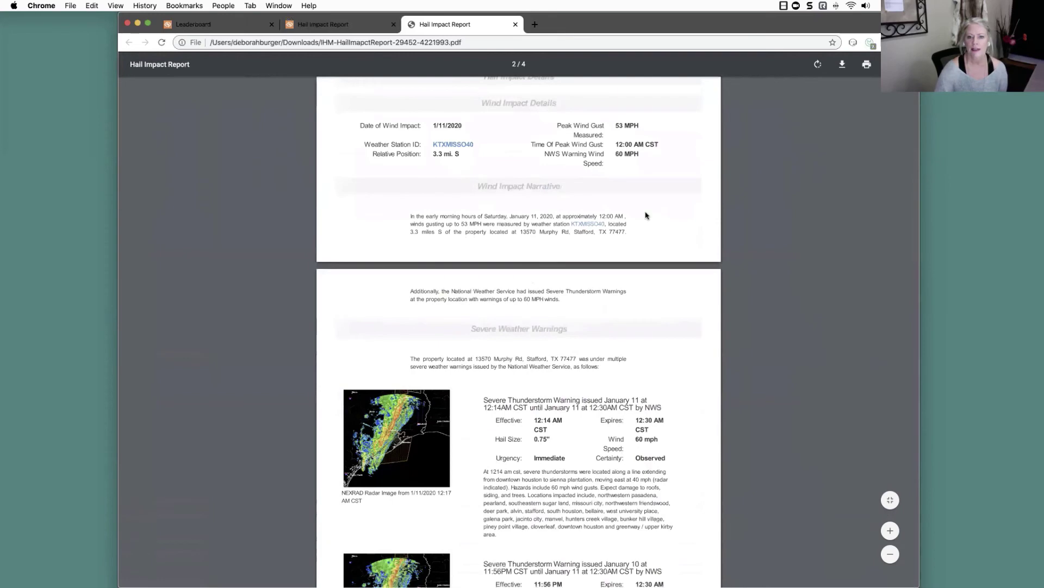
pyautogui.scroll(-12, 543, 439)
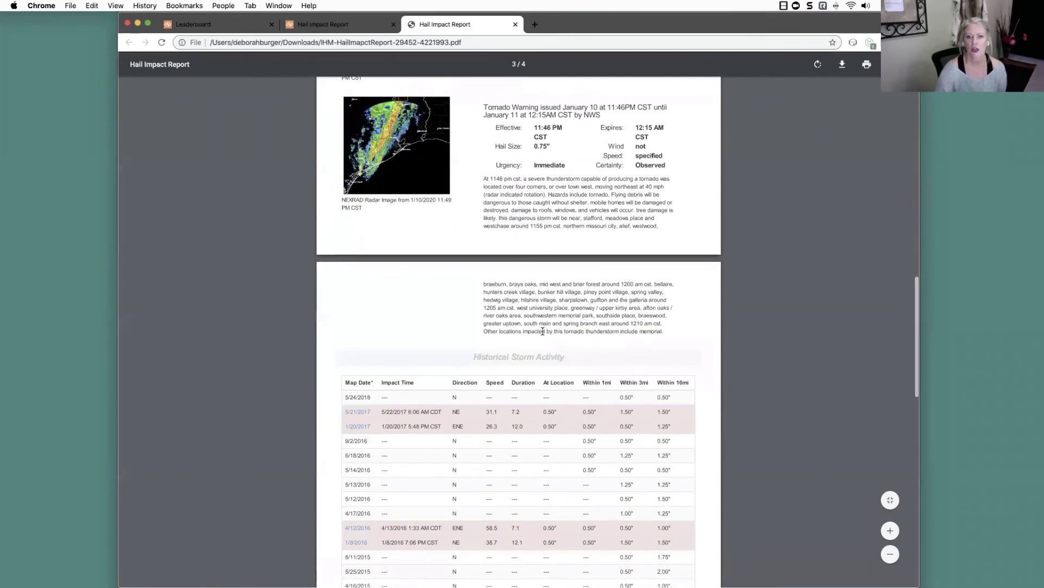
pyautogui.scroll(-5, 544, 311)
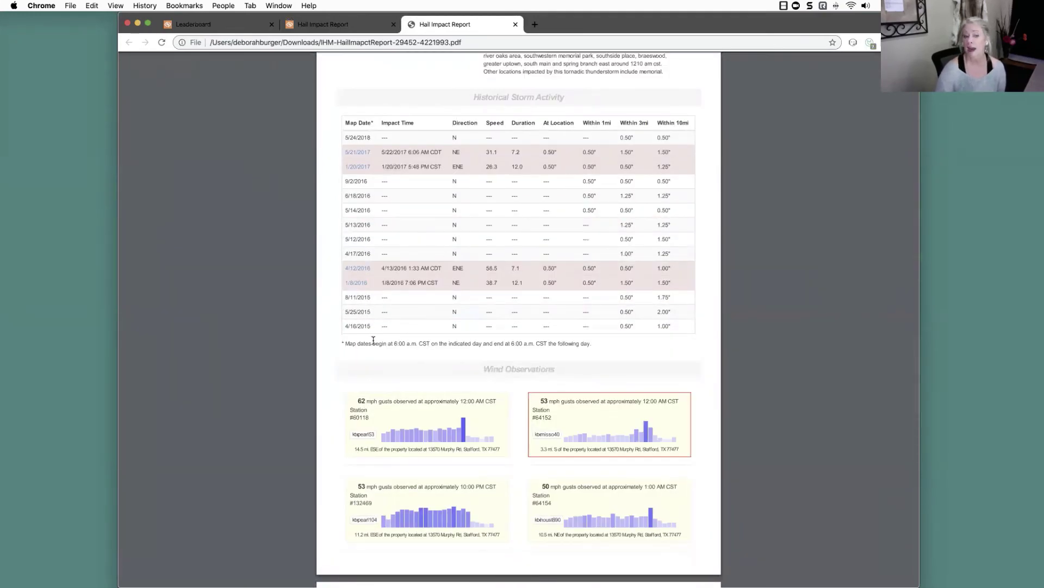
pyautogui.scroll(-3, 377, 447)
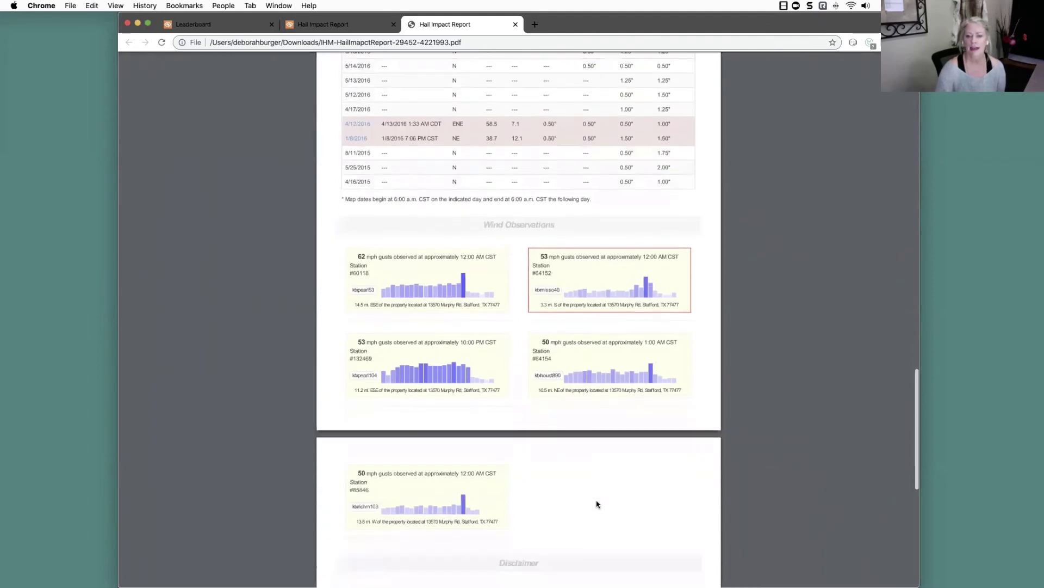
pyautogui.scroll(-2, 598, 504)
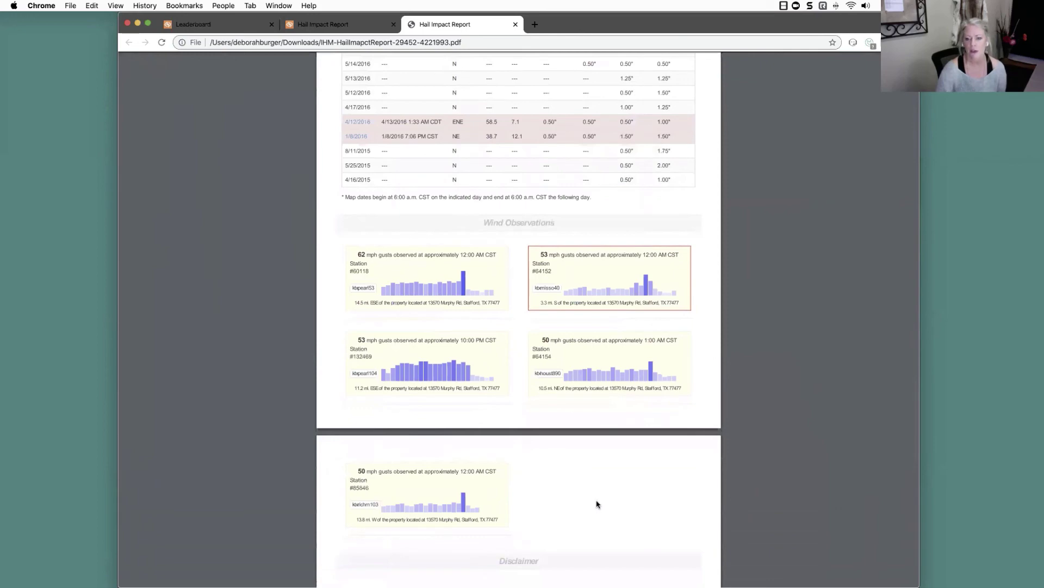
pyautogui.scroll(15, 593, 329)
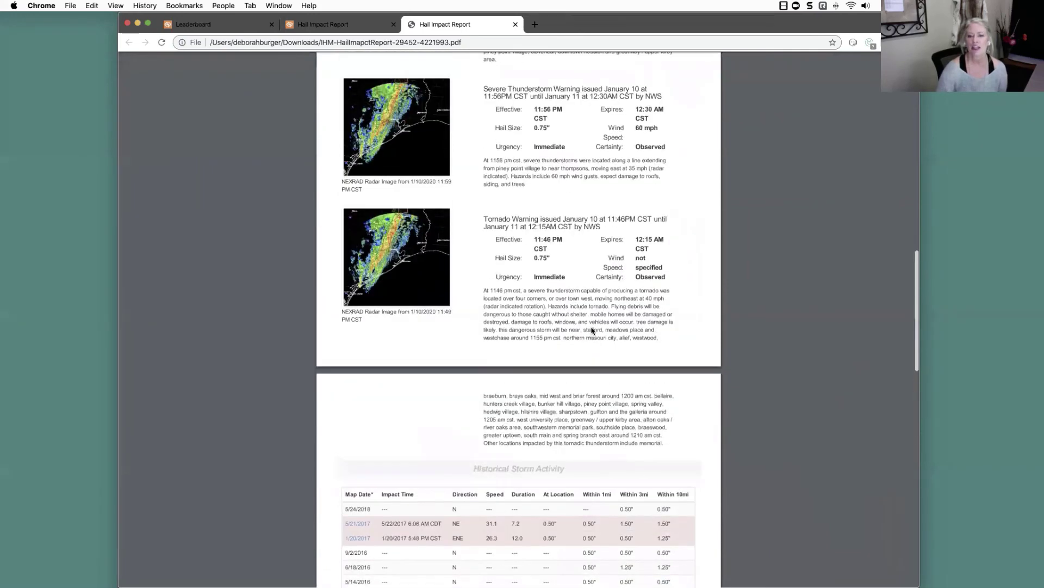
pyautogui.scroll(10, 592, 329)
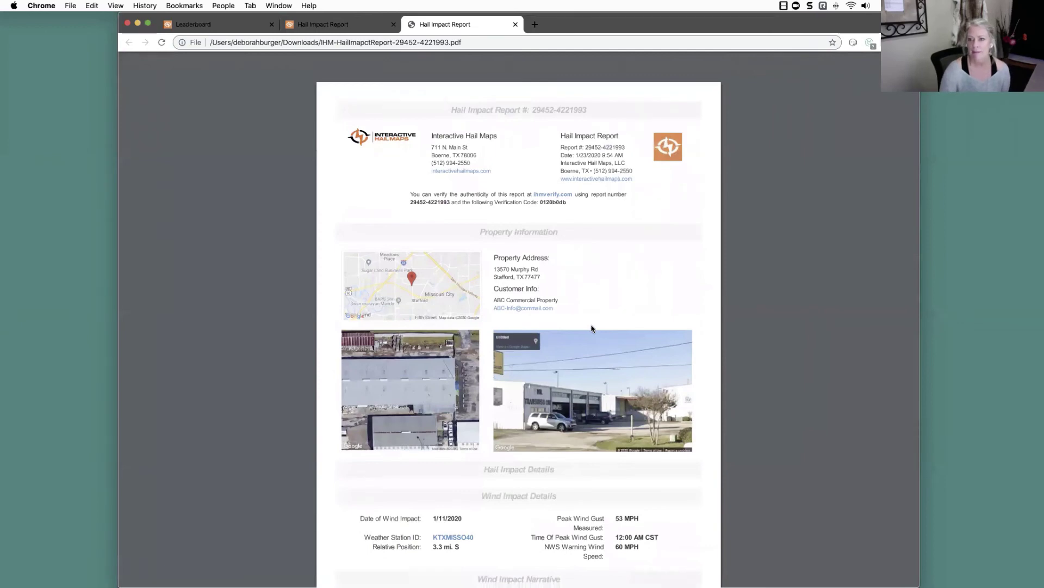
# - Return to the online report and view the form for sending it by email, leaving it without sending
pyautogui.hotkey('ctrl', 'shift', 'Tab')
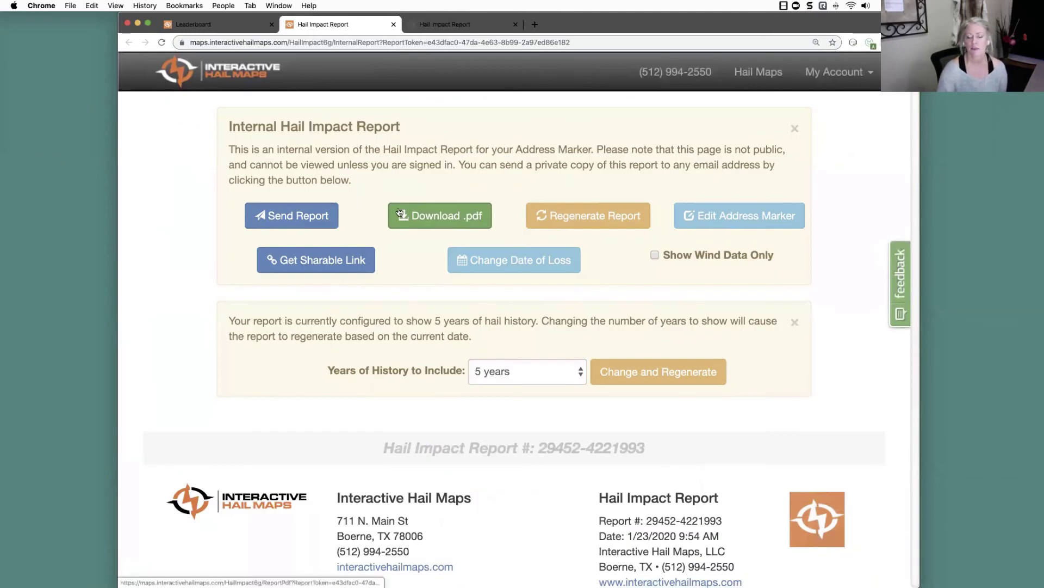
pyautogui.click(275, 217)
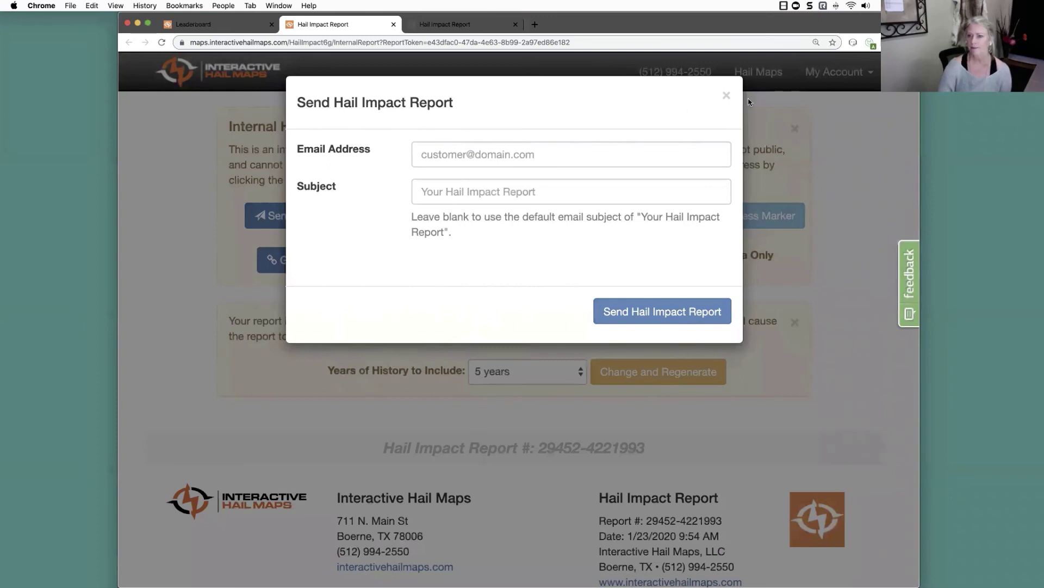
pyautogui.click(727, 96)
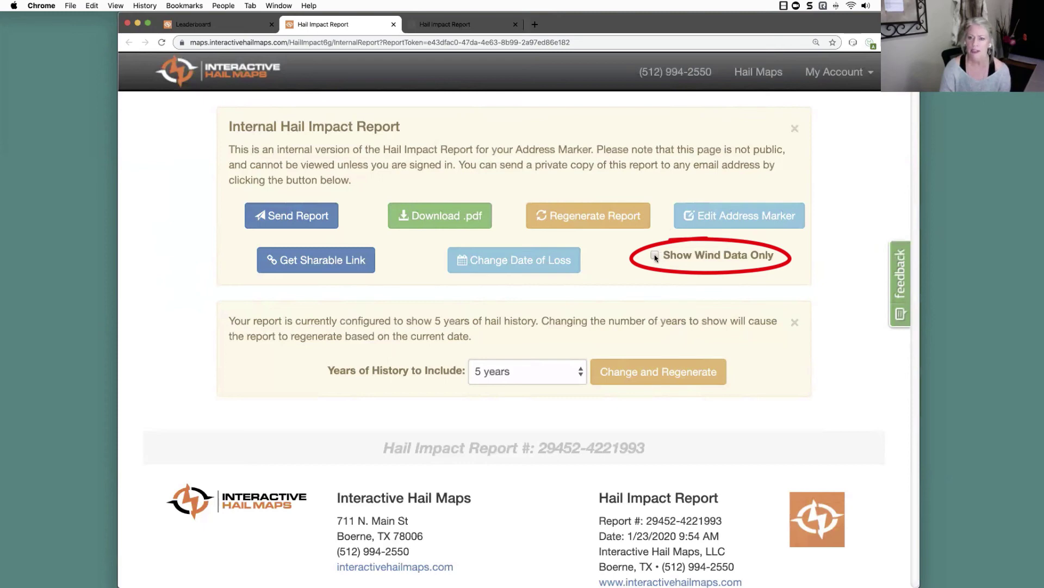
# - Limit the report to wind data only and review its wind impact sections, weather warnings and wind observations
pyautogui.click(655, 256)
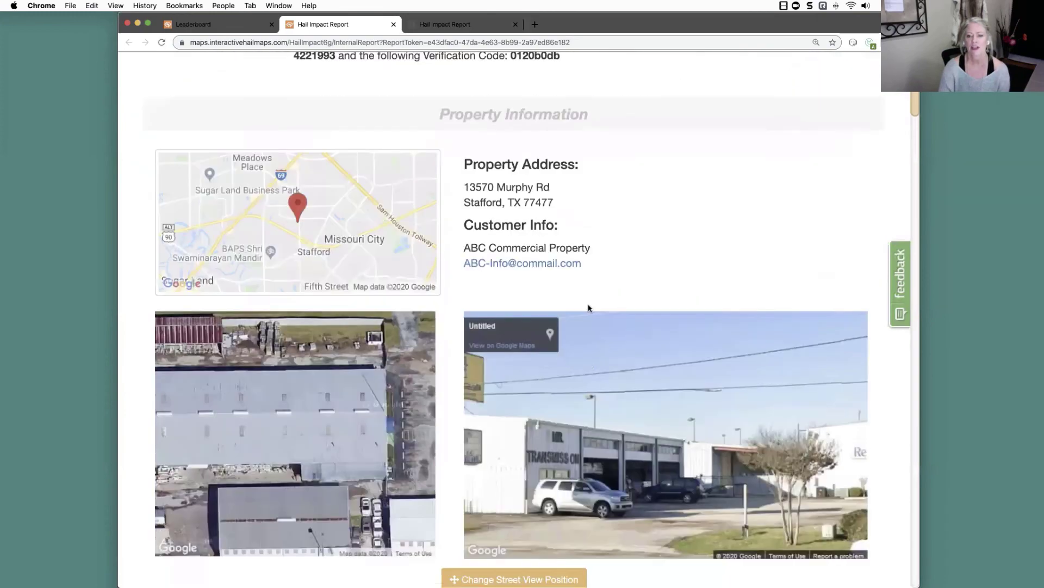
pyautogui.scroll(-10, 589, 308)
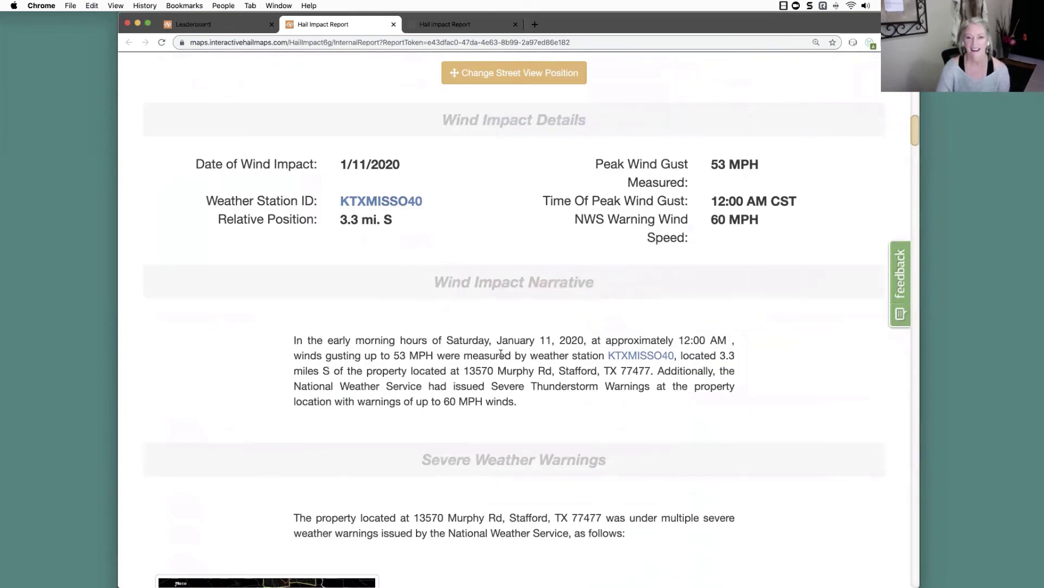
pyautogui.scroll(-9, 554, 405)
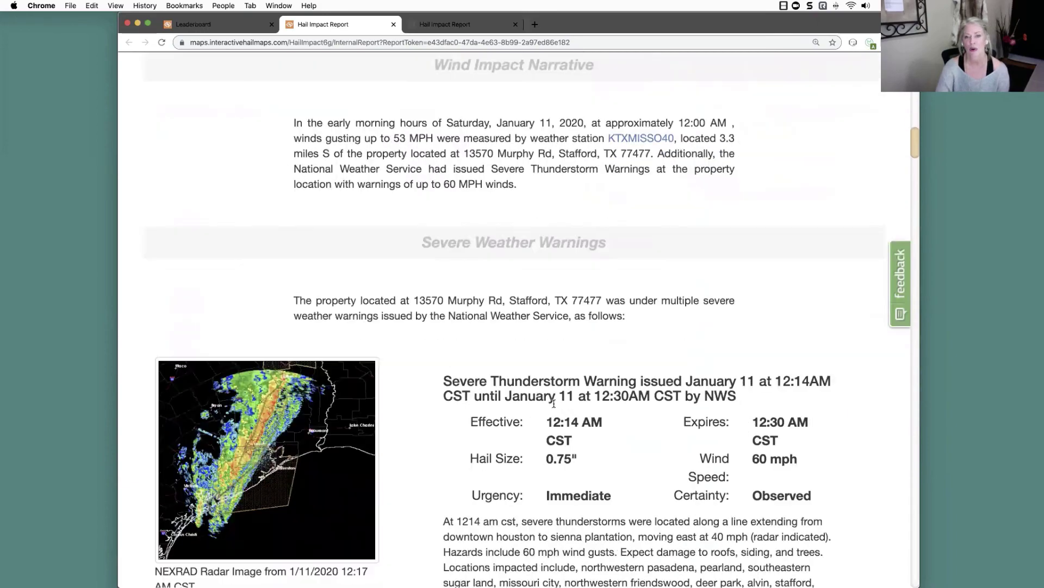
pyautogui.scroll(-15, 554, 412)
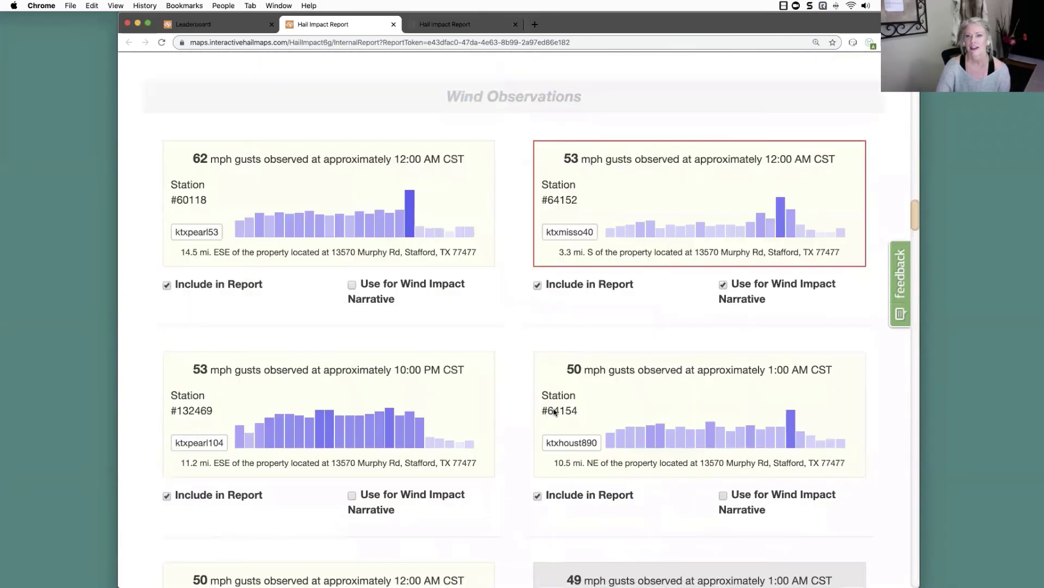
pyautogui.scroll(14, 554, 409)
pyautogui.scroll(18, 554, 412)
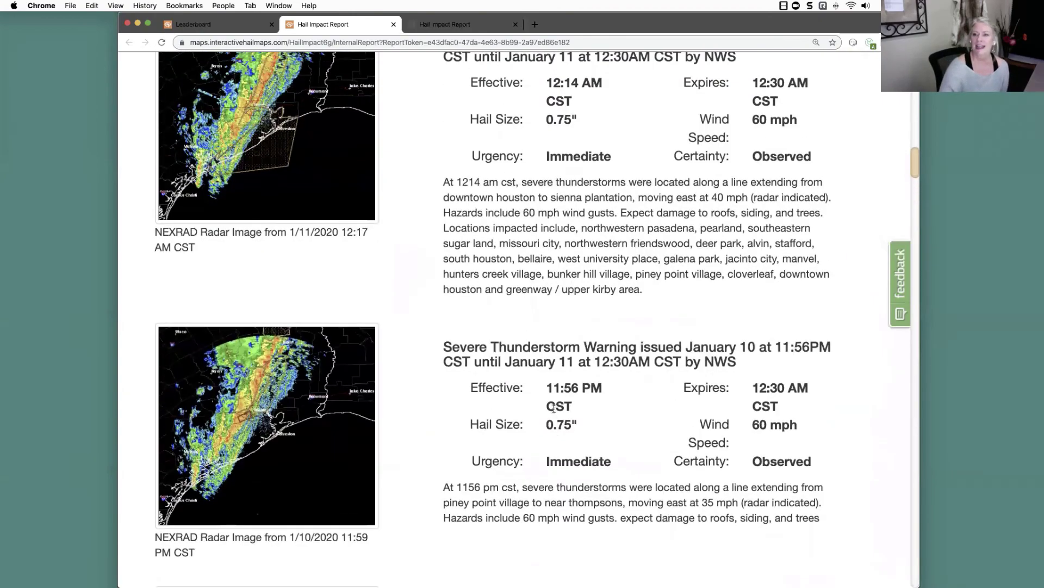
pyautogui.scroll(15, 554, 409)
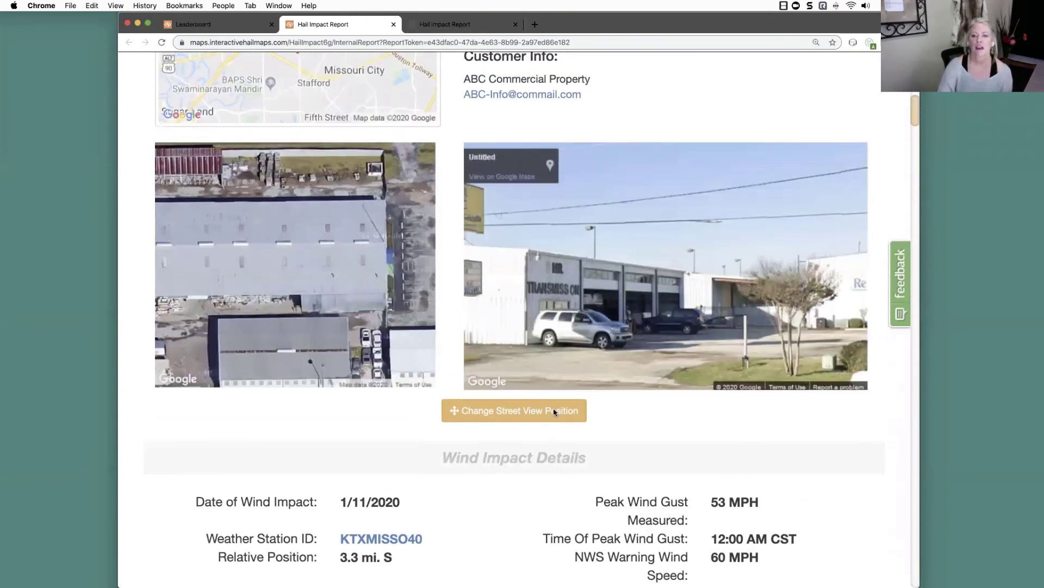